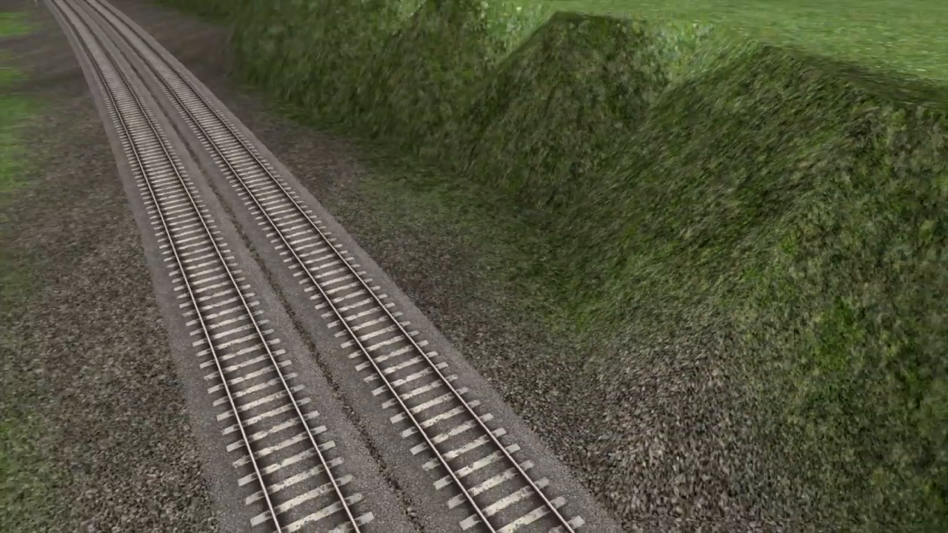
Examine the railway cutting's slopes, the double track through it and the nearby road bridge.
right_drag(931, 311, 931, 241)
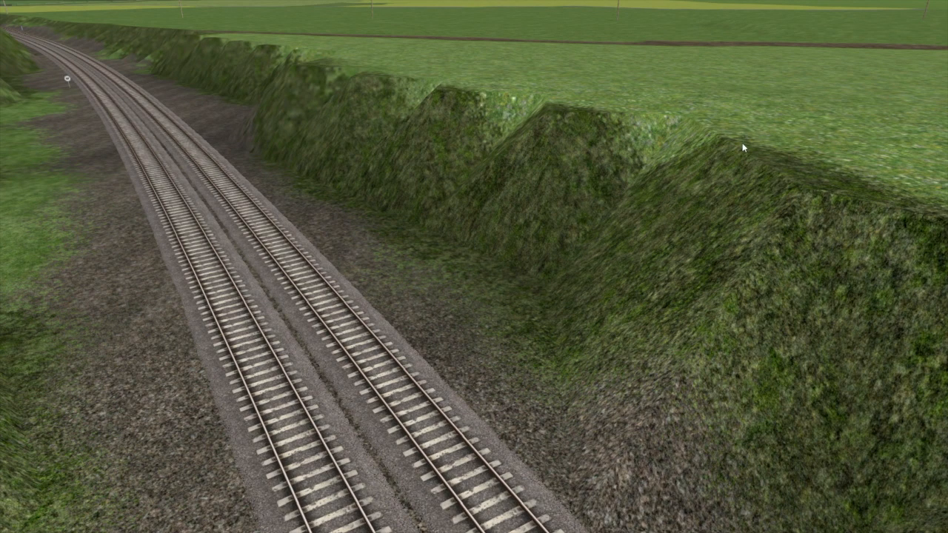
right_drag(476, 139, 492, 210)
key(Up)
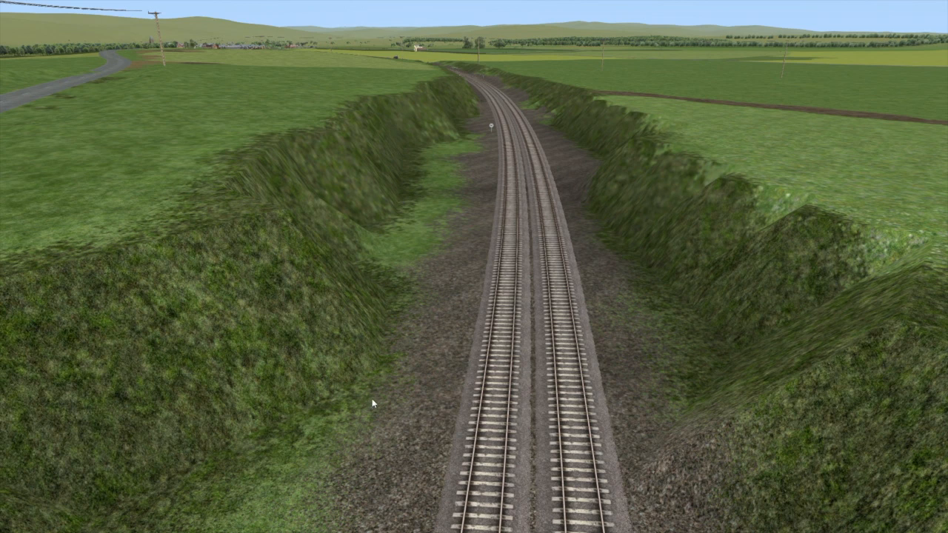
right_drag(382, 363, 381, 274)
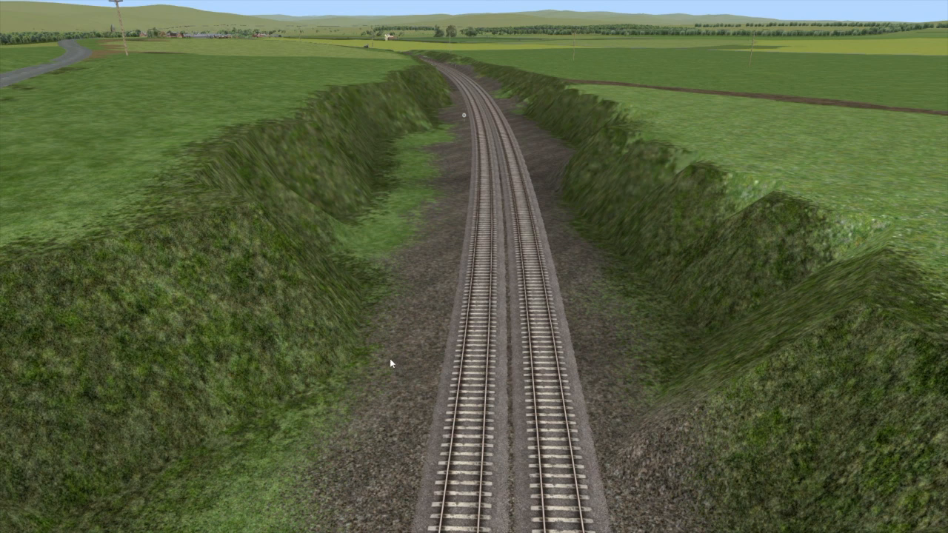
right_drag(413, 353, 413, 318)
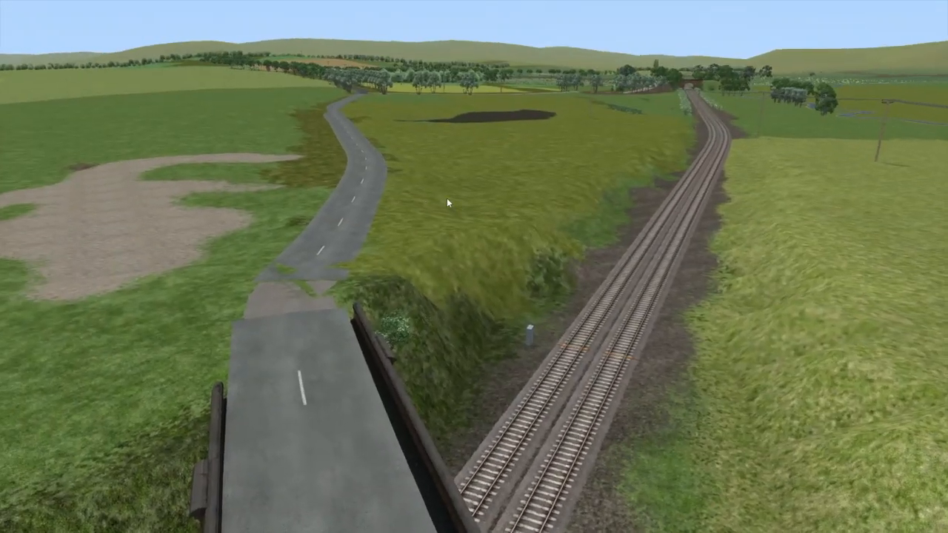
right_drag(405, 228, 311, 240)
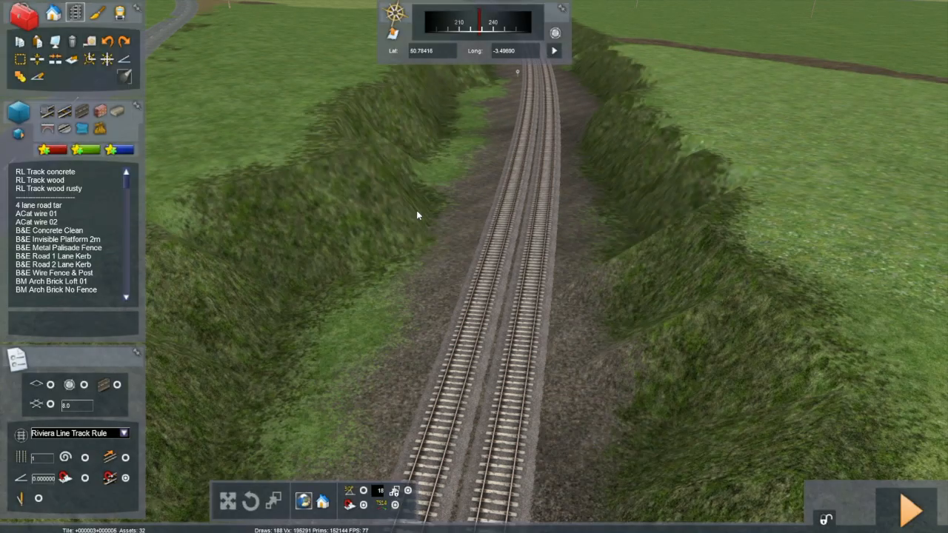
right_drag(537, 268, 472, 280)
scroll(577, 314, down, 3)
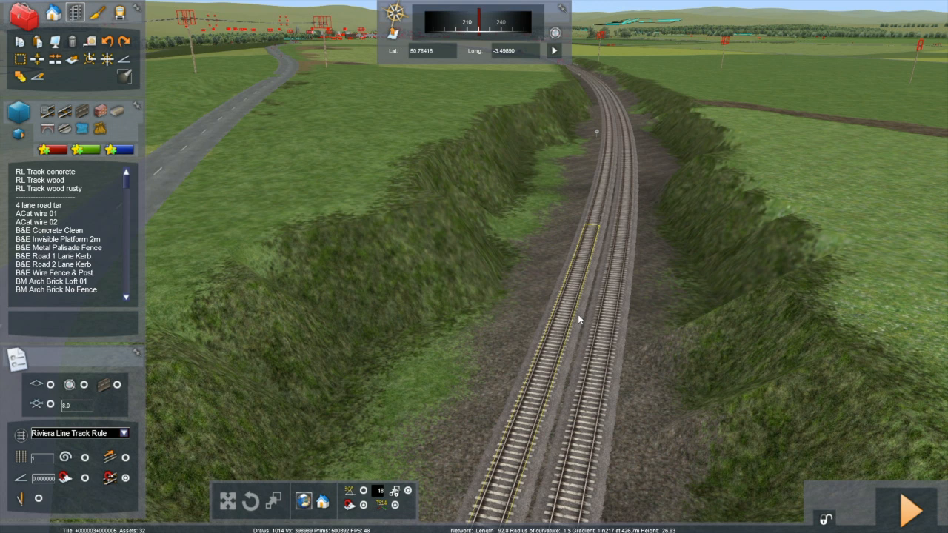
Follow the double track through the cutting and inspect its segment joints around the overhead wire crossing.
right_drag(548, 317, 589, 203)
key(Up)
key(Up)
key(Up)
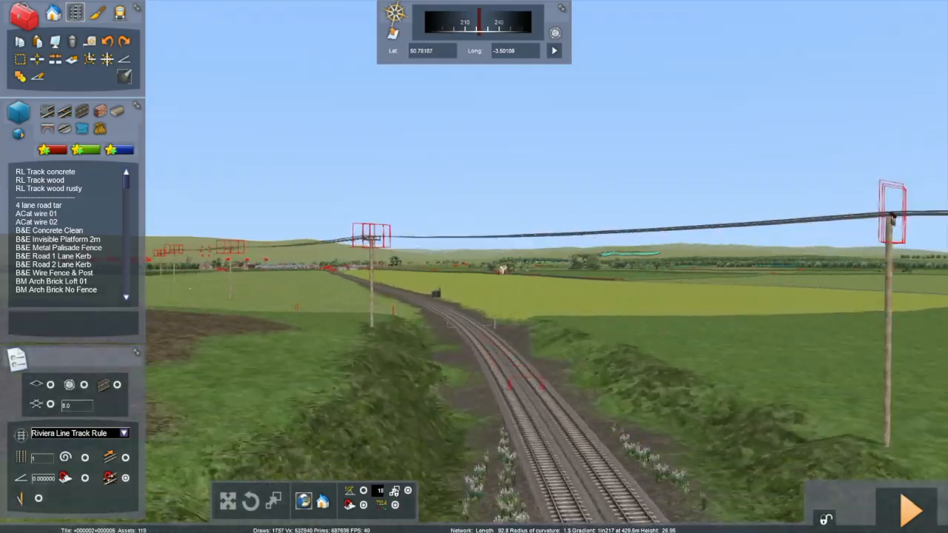
key(Up)
right_drag(589, 203, 386, 333)
key(Down)
click(500, 279)
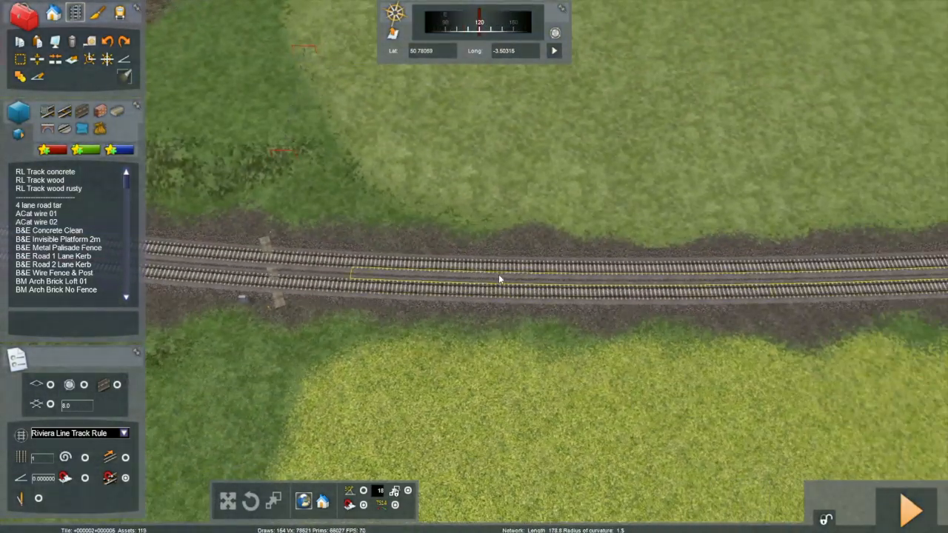
click(421, 280)
click(402, 271)
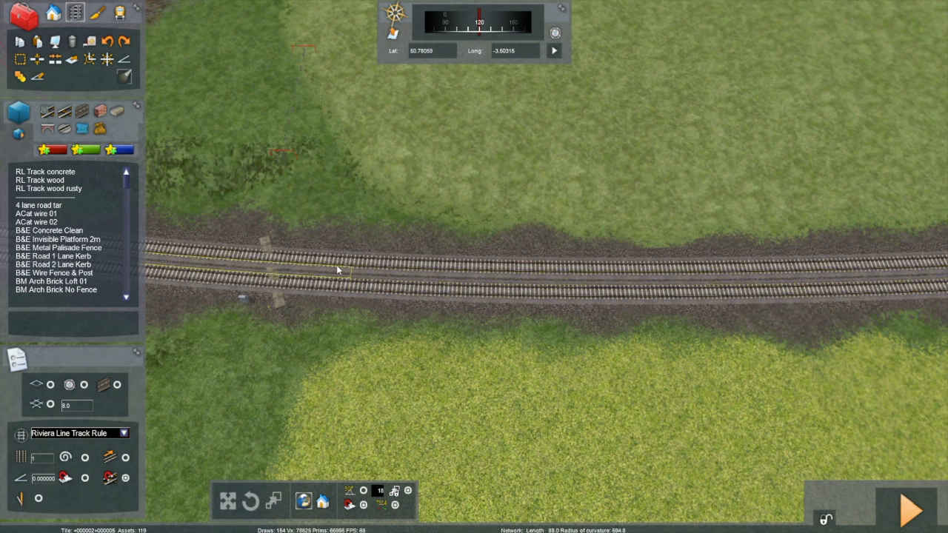
key(Left)
right_drag(366, 267, 381, 263)
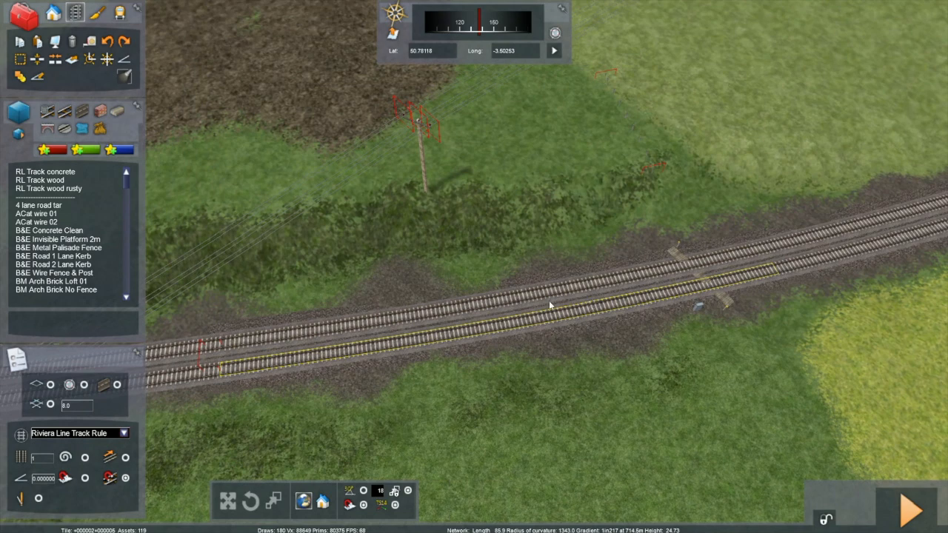
key(Left)
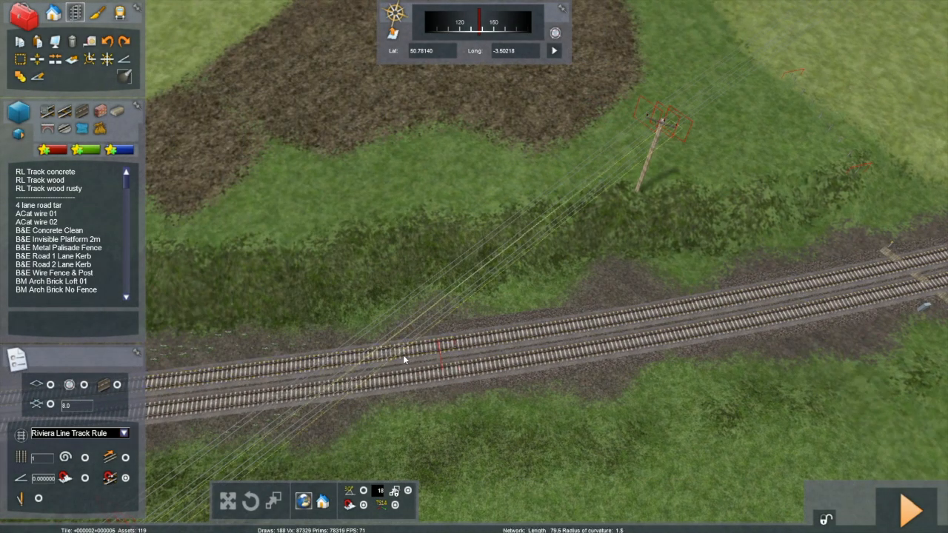
mouse_move(451, 358)
right_down()
mouse_move(415, 340)
mouse_move(378, 400)
mouse_move(459, 371)
right_up()
key(Up)
key(Down)
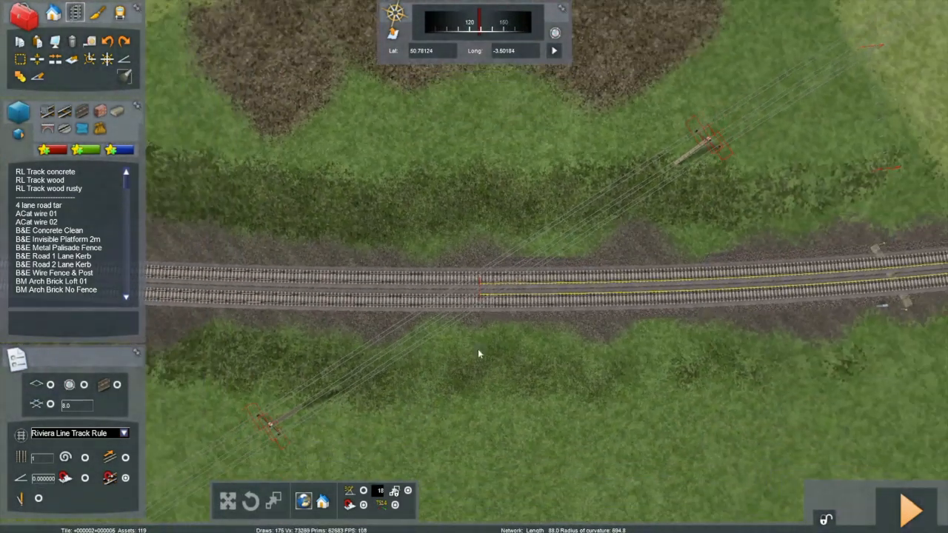
Select the stretch of one track from the joint near the overhead wires to the far side of the road bridge.
click(19, 61)
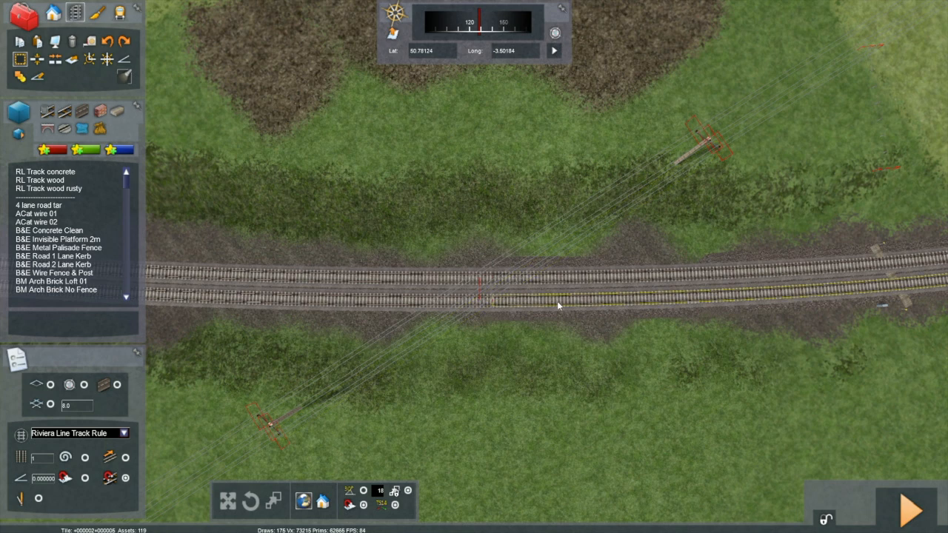
key(Up)
mouse_move(571, 331)
right_down()
mouse_move(519, 311)
mouse_move(575, 341)
right_up()
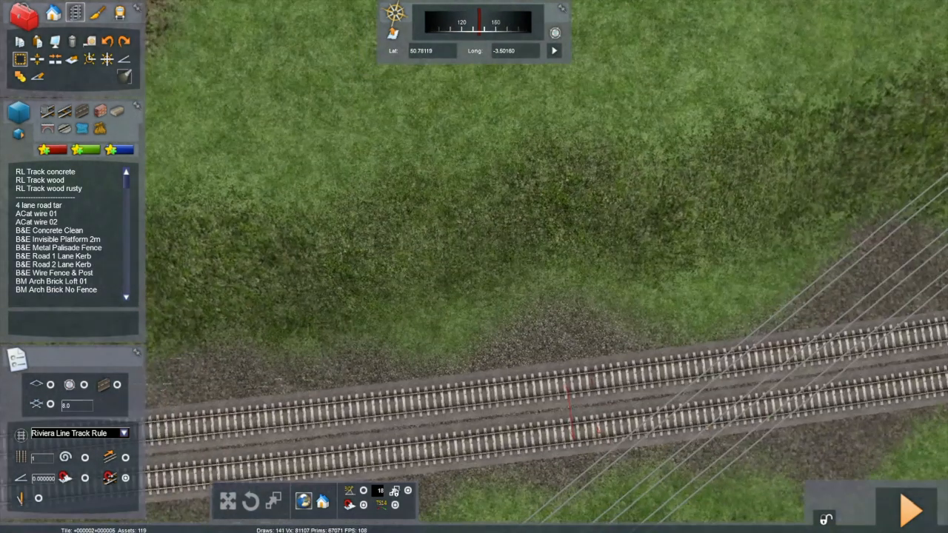
shift+click(580, 357)
key(Left)
mouse_move(577, 363)
right_down()
mouse_move(622, 319)
mouse_move(644, 260)
right_up()
key(Left)
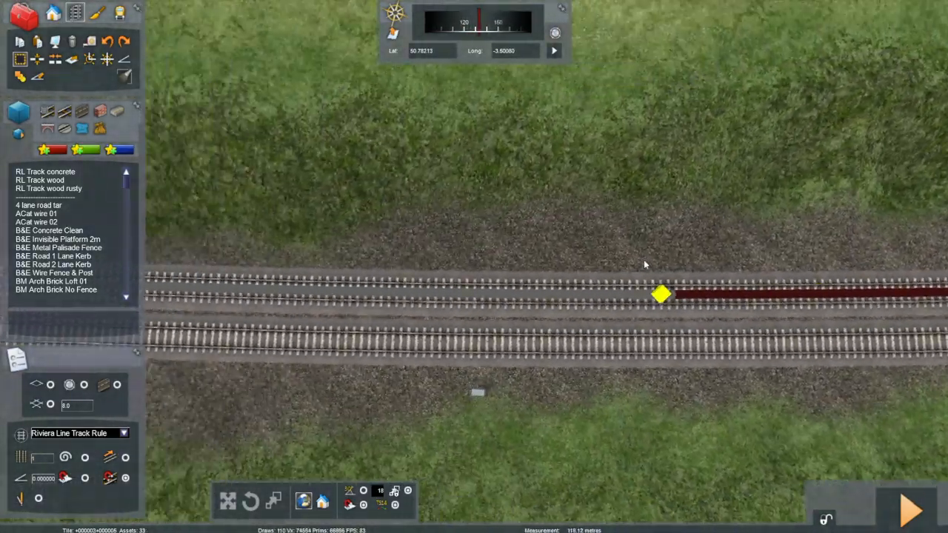
key(Left)
right_drag(629, 226, 638, 190)
key(Left)
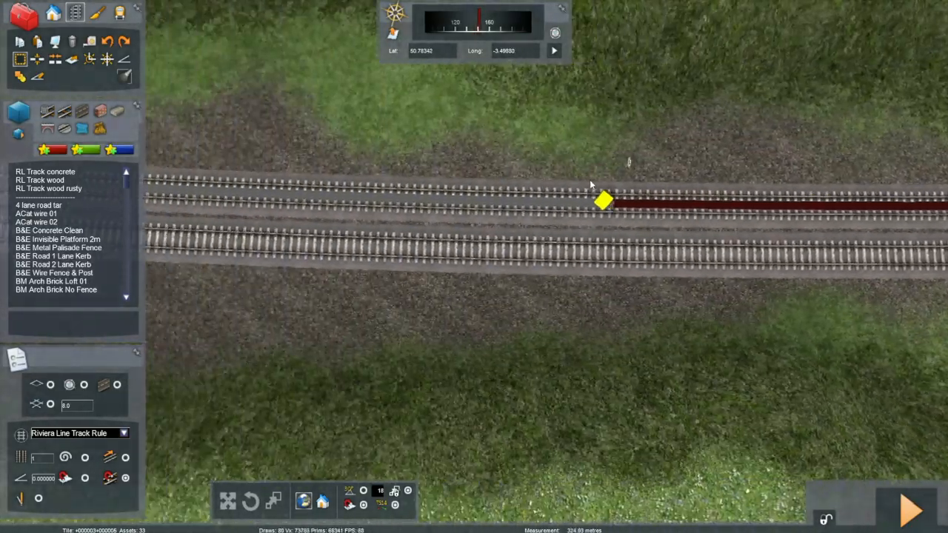
key(Left)
right_drag(579, 187, 442, 243)
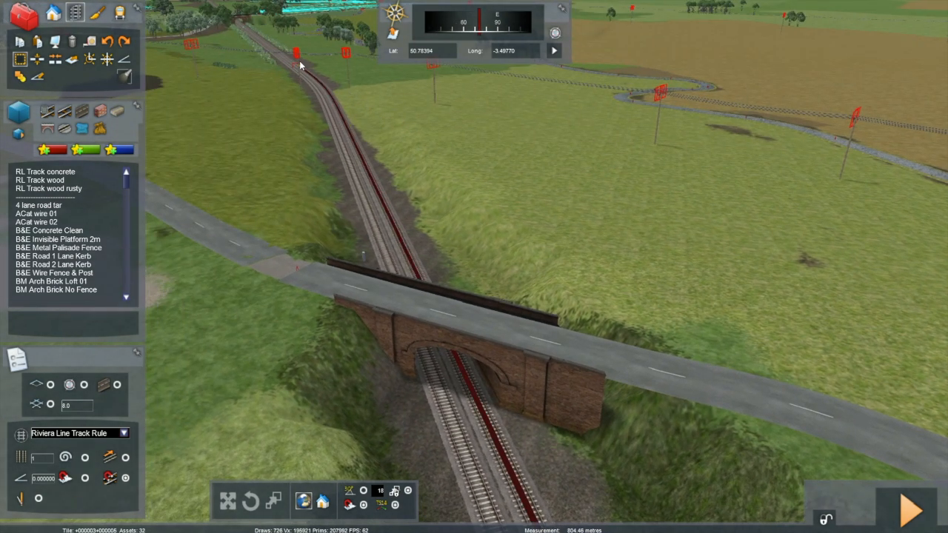
click(303, 66)
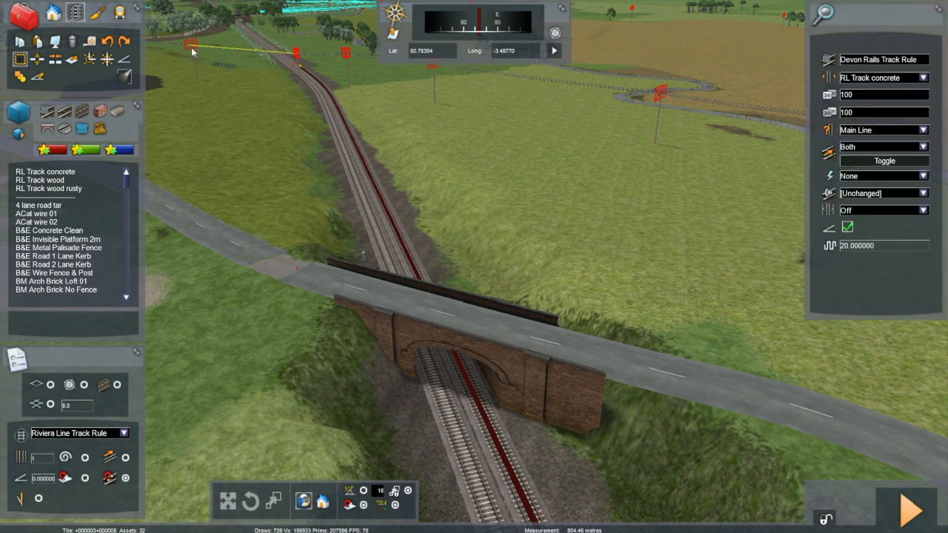
Lay the GreenGrass_Gravel_2T_Embankm loft along the selected track stretch with an offset value of 2.
click(72, 60)
click(55, 437)
text(2)
right_drag(545, 149, 344, 104)
key(Up)
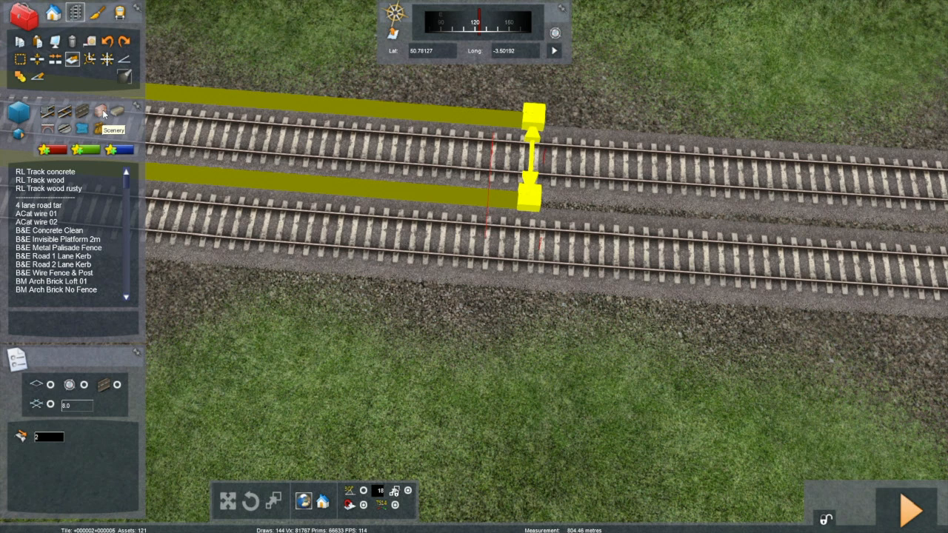
click(49, 129)
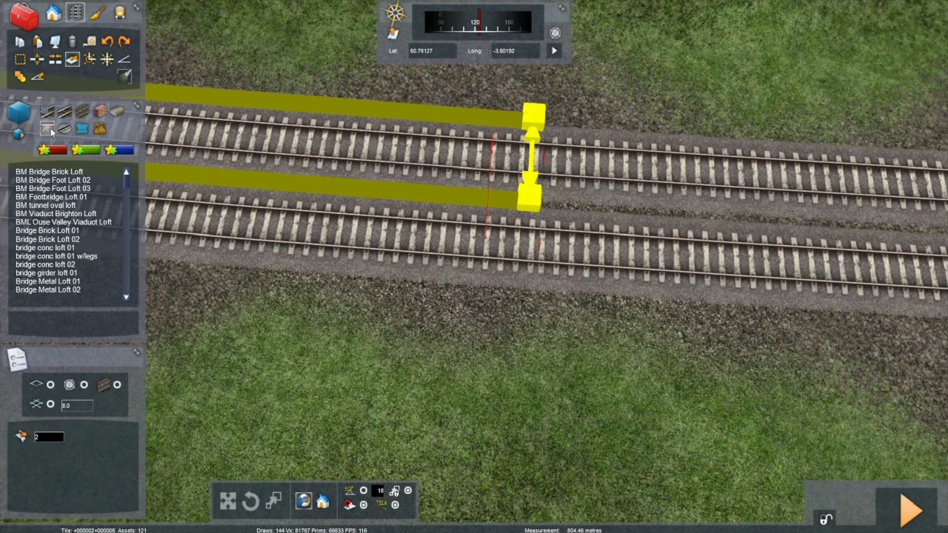
key(g)
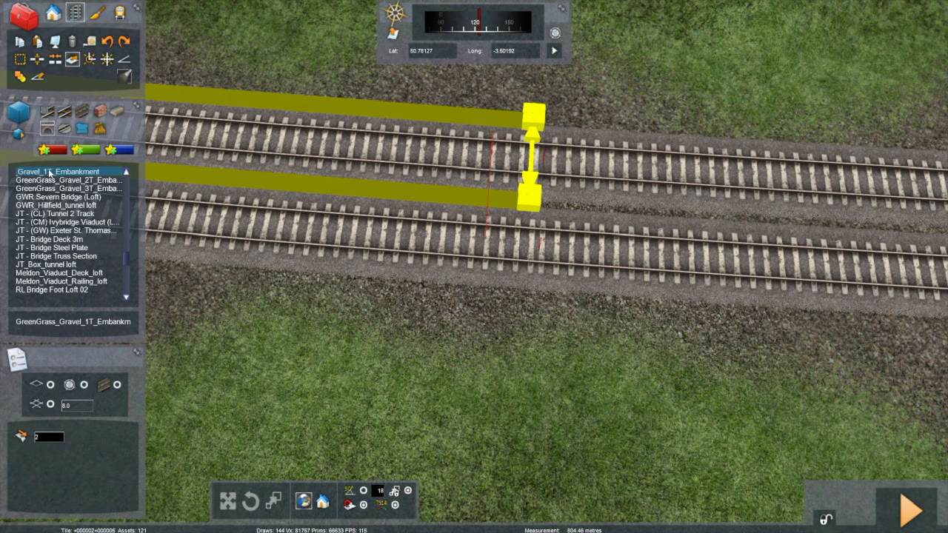
click(101, 181)
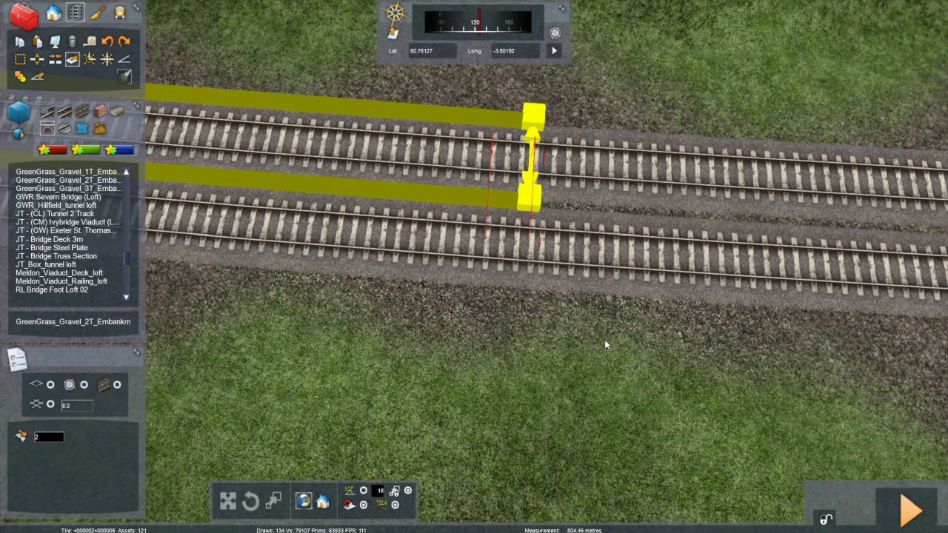
Inspect the new embankment loft along the cutting, at the road bridge and beyond it.
right_drag(605, 345, 453, 167)
key(Up)
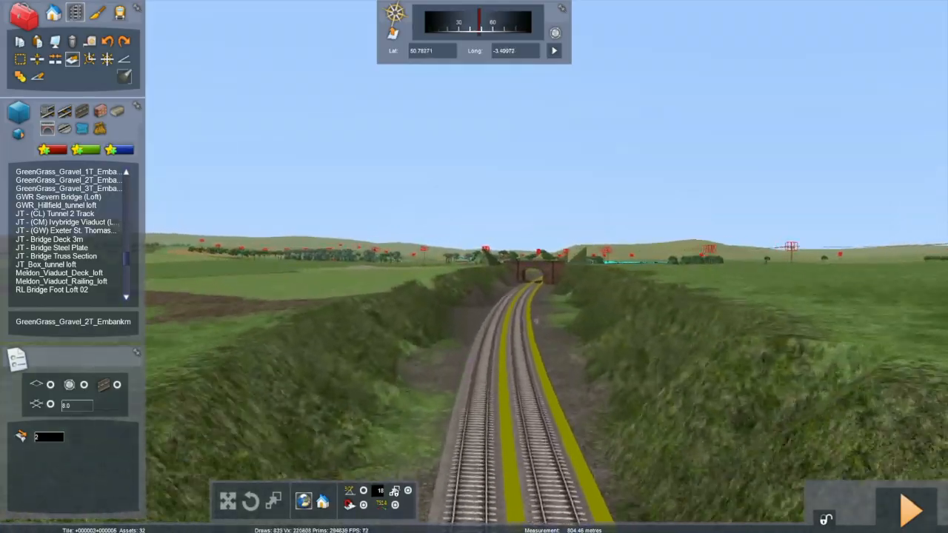
key(Up)
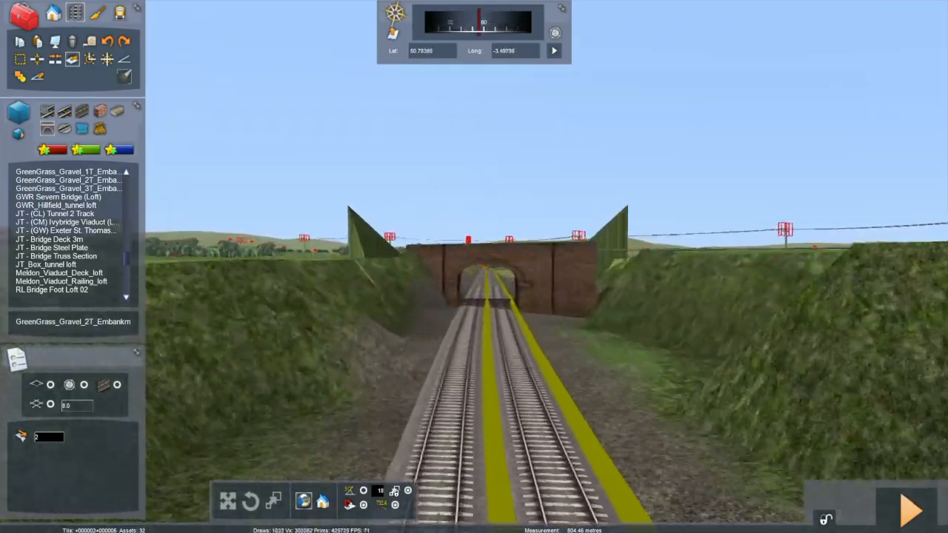
key(Up)
right_drag(474, 266, 645, 230)
key(Up)
key(Up)
right_drag(474, 266, 737, 208)
key(Down)
key(Down)
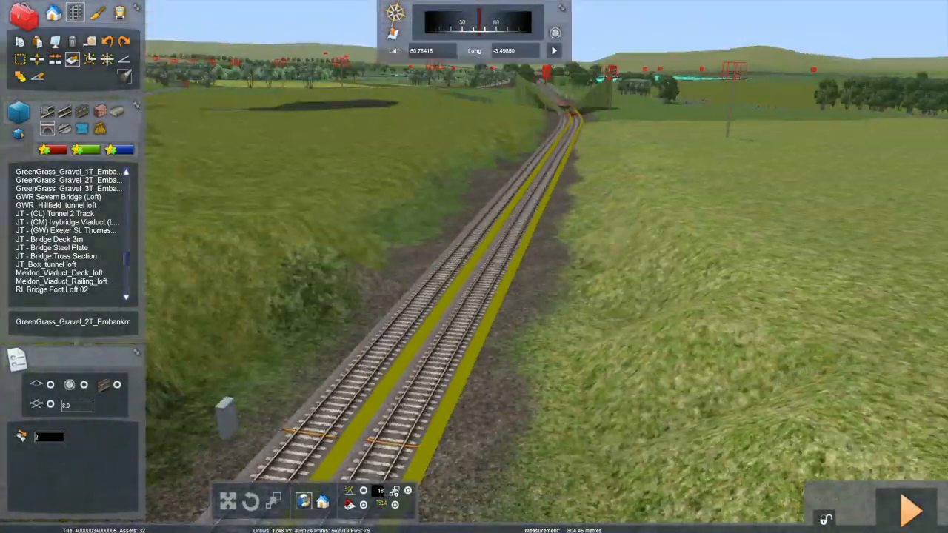
Split the embankment loft between the two tracks at the mouth of the brick road bridge.
right_drag(489, 330, 237, 378)
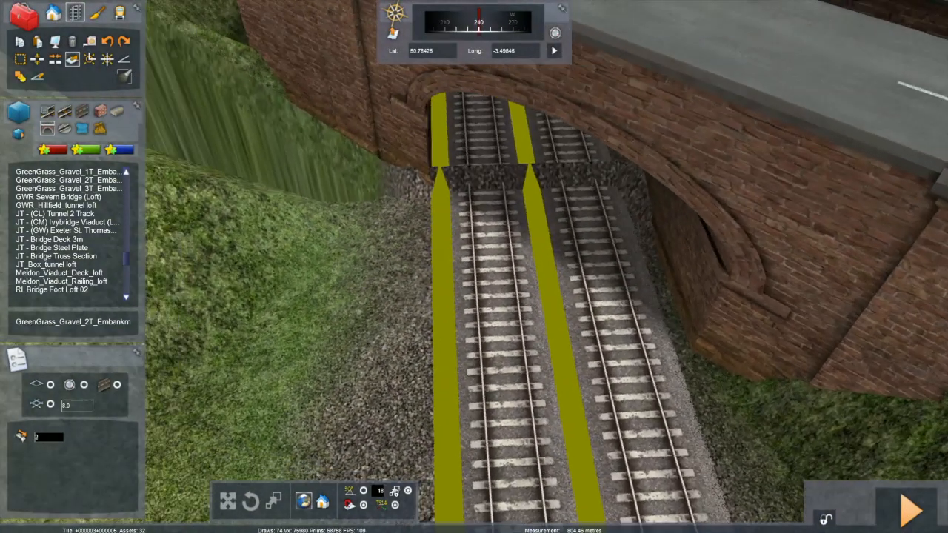
click(36, 60)
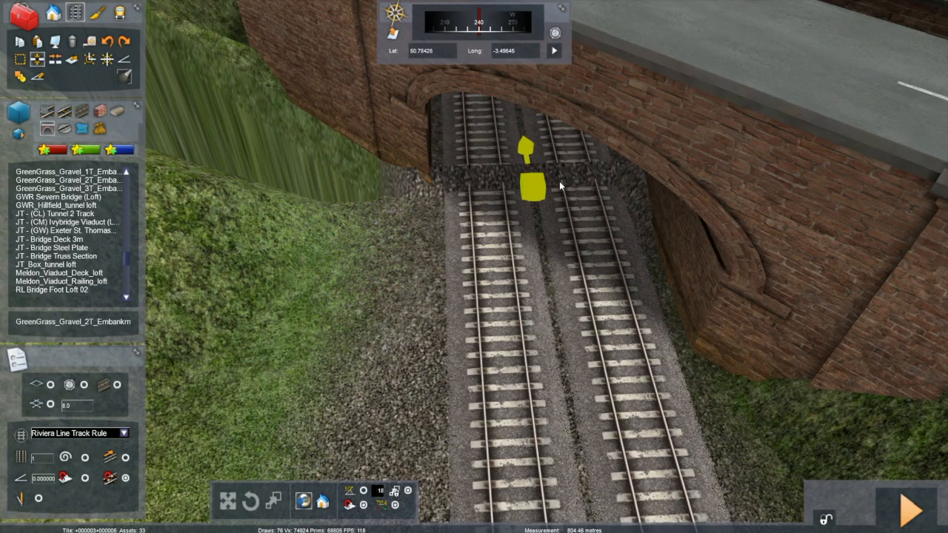
click(538, 179)
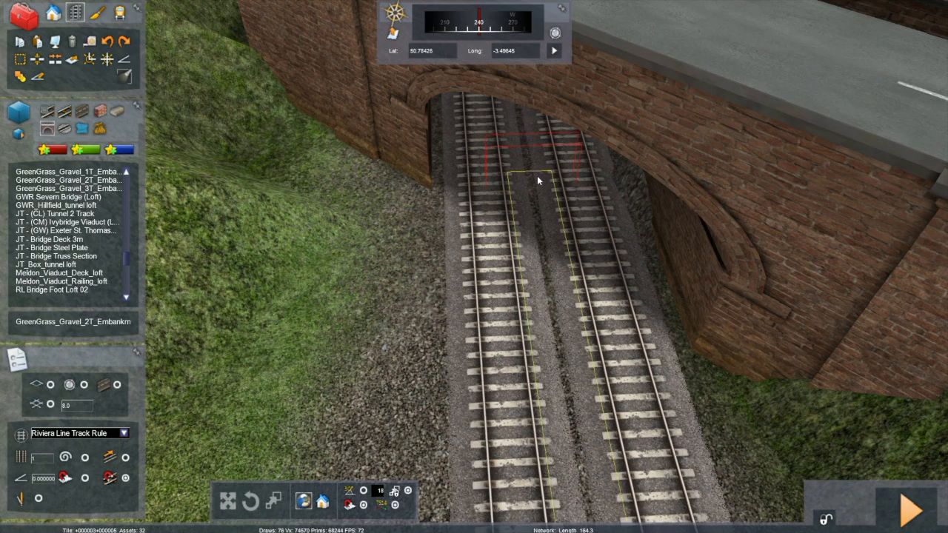
Split the embankment loft again further along the line, just before its tall grass walls beyond the bridge.
mouse_move(472, 392)
right_down()
mouse_move(770, 347)
mouse_move(741, 281)
mouse_move(711, 282)
mouse_move(674, 326)
right_up()
key(Up)
key(Right)
right_drag(504, 311, 459, 361)
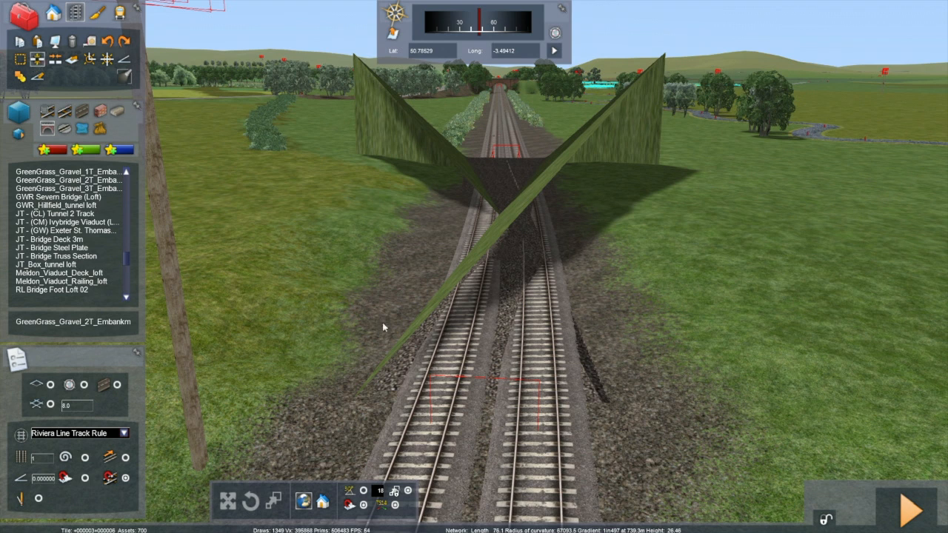
click(474, 368)
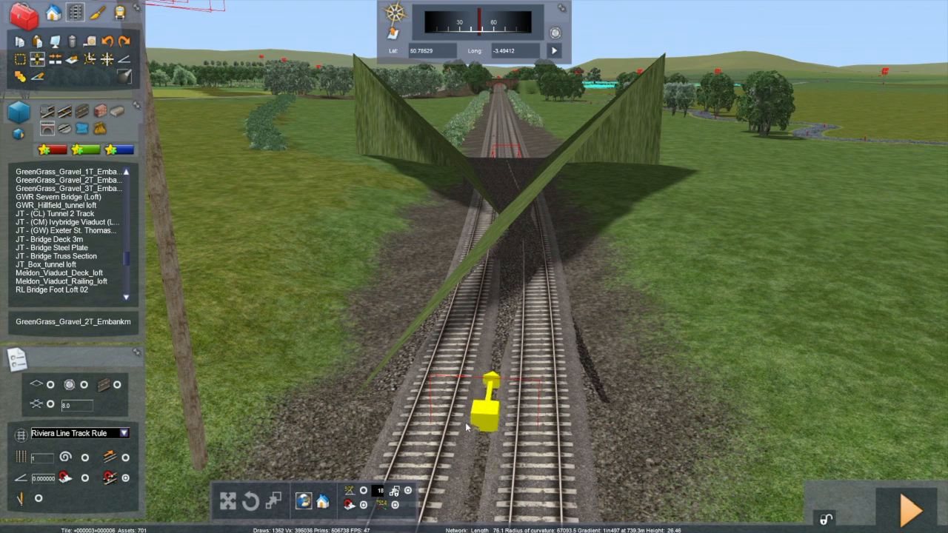
Delete the loft segment with the tall grass walls that covers the tracks beyond the bridge.
right_drag(492, 262, 563, 296)
key(Up)
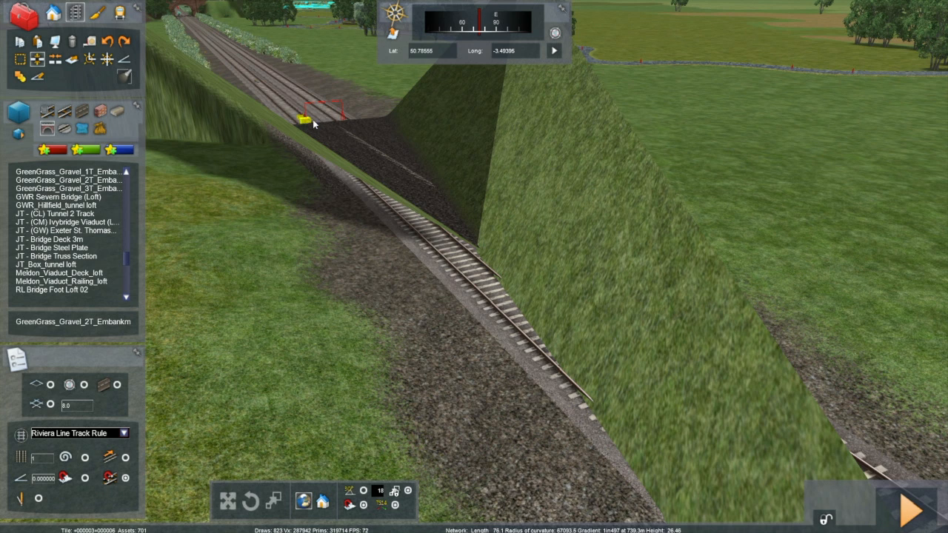
click(458, 211)
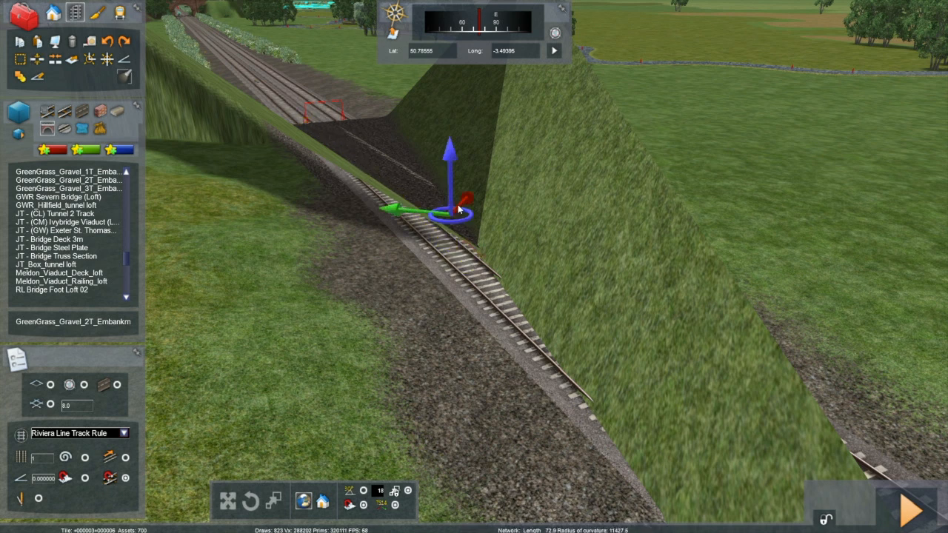
key(Right)
right_drag(453, 210, 565, 278)
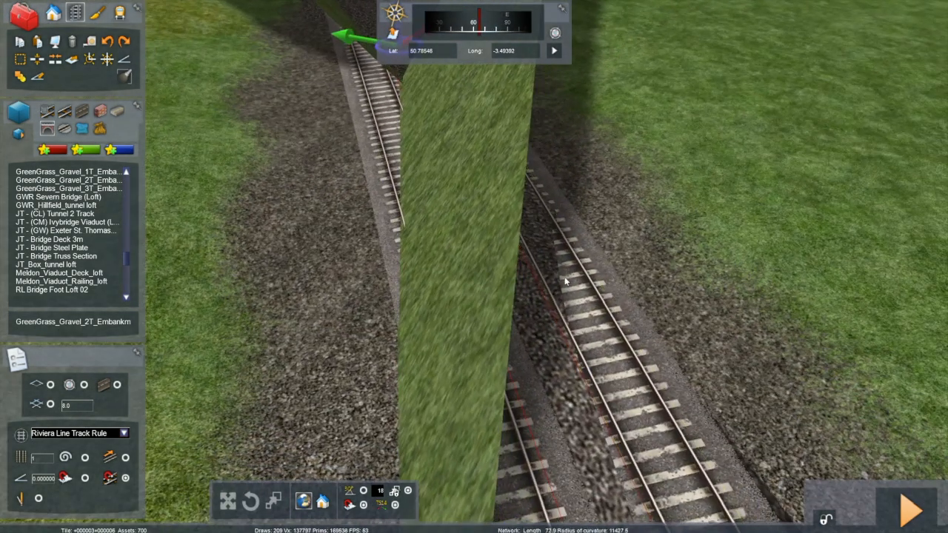
click(649, 350)
click(648, 350)
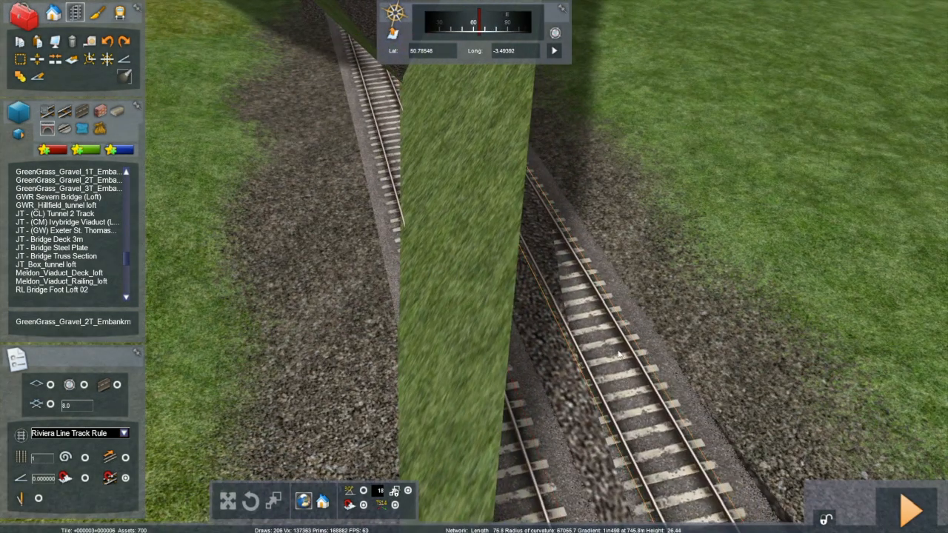
click(553, 332)
key(Delete)
Check the double track between the removed loft segment and the brick road bridge.
right_drag(543, 327, 493, 319)
scroll(395, 297, up, 4)
right_drag(396, 297, 559, 223)
key(Up)
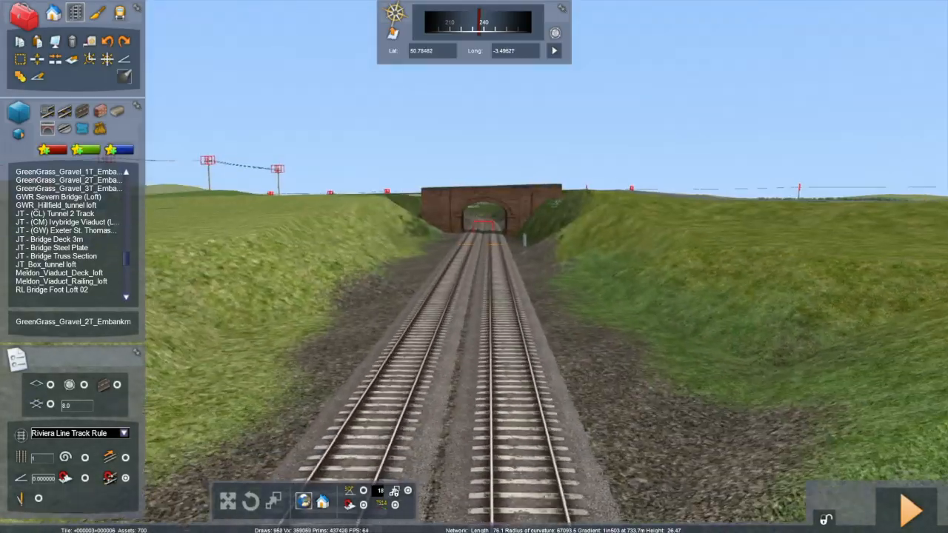
Examine the double track and cutting slopes on both sides of the brick road bridge.
key(Up)
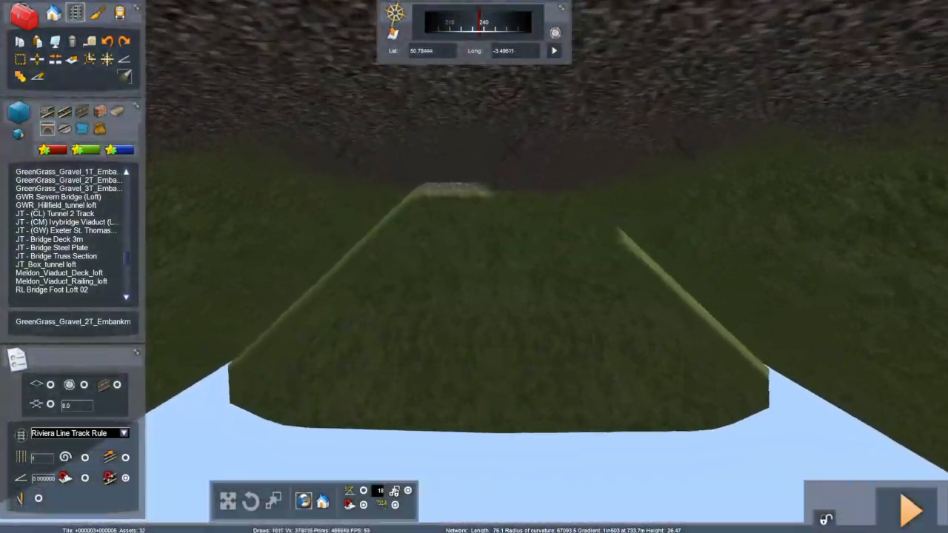
key(Up)
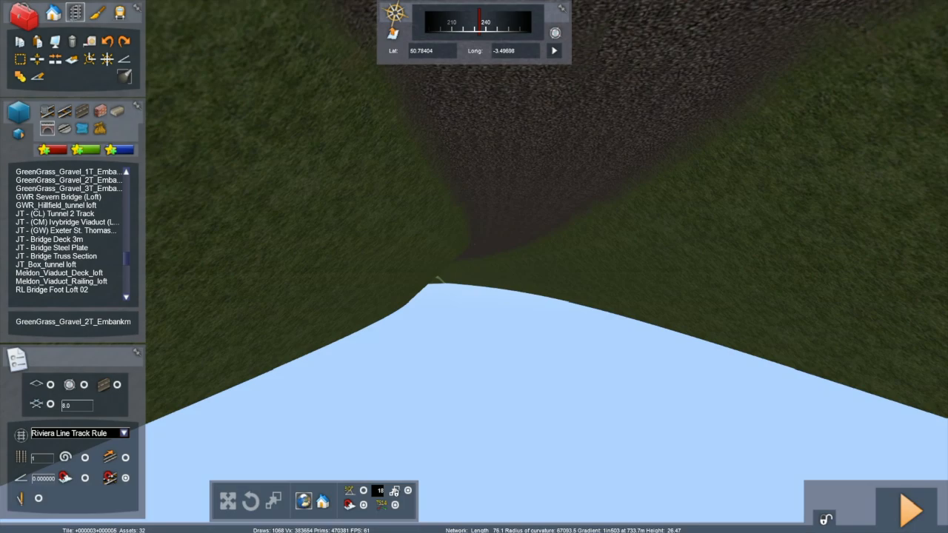
key(Up)
right_drag(474, 267, 750, 248)
key(Up)
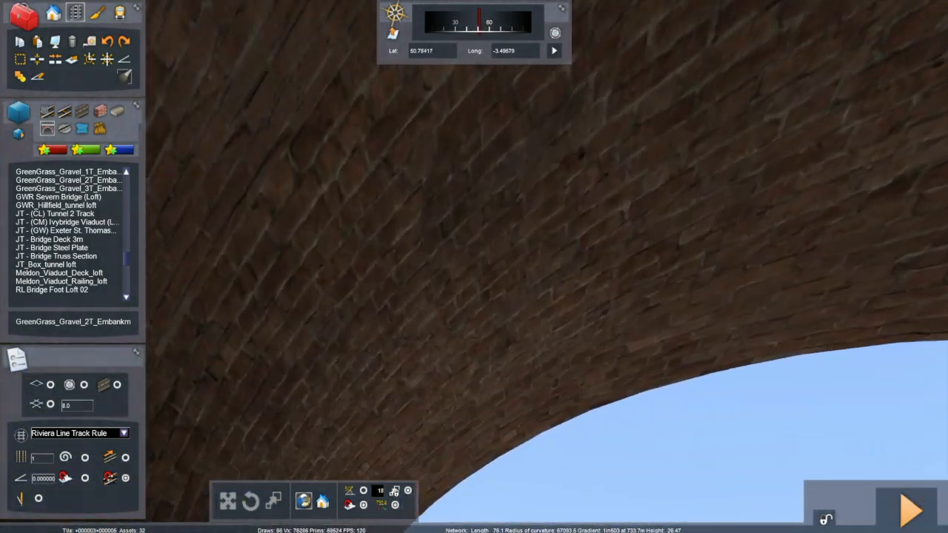
key(Up)
right_drag(474, 223, 459, 192)
key(Up)
right_drag(474, 267, 223, 304)
key(Up)
key(Down)
right_drag(429, 176, 467, 248)
key(Up)
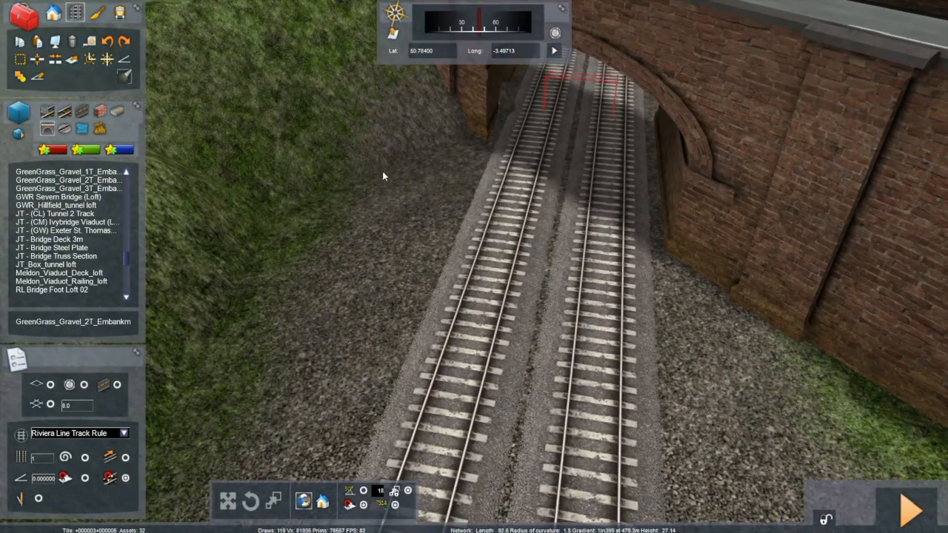
Lower the terrain beside both tracks just in front of the brick road bridge with the terrain brush at size 20.00.
click(96, 13)
click(58, 62)
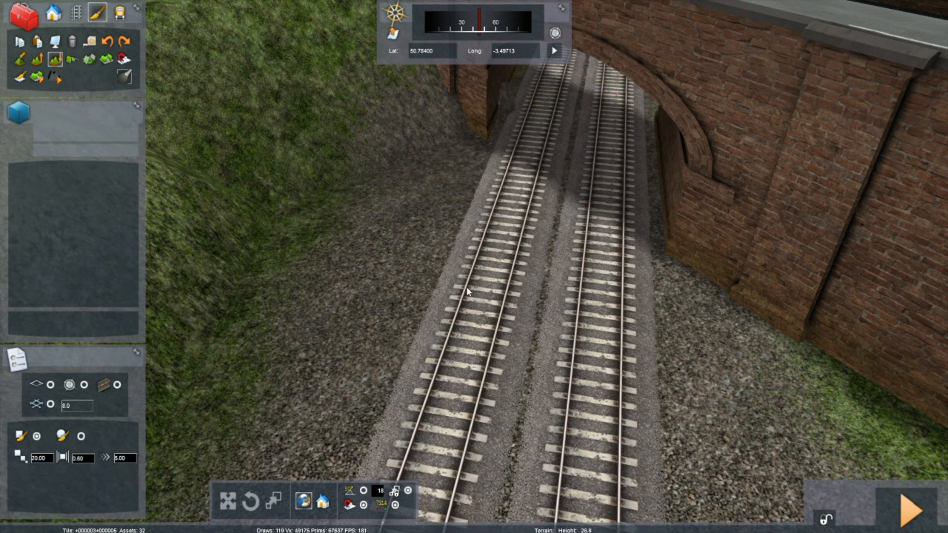
mouse_move(443, 240)
mouse_down()
mouse_move(446, 269)
mouse_move(457, 222)
mouse_up()
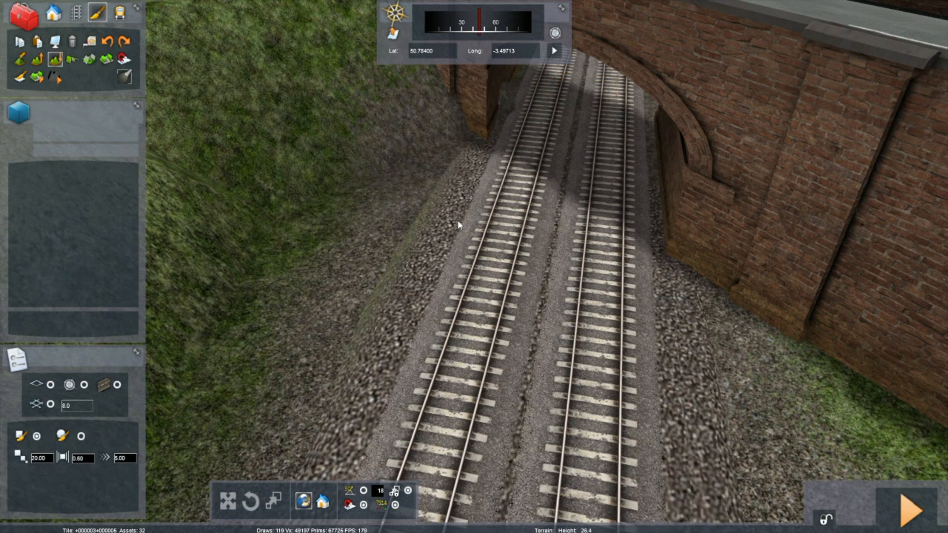
right_drag(674, 345, 642, 264)
click(449, 178)
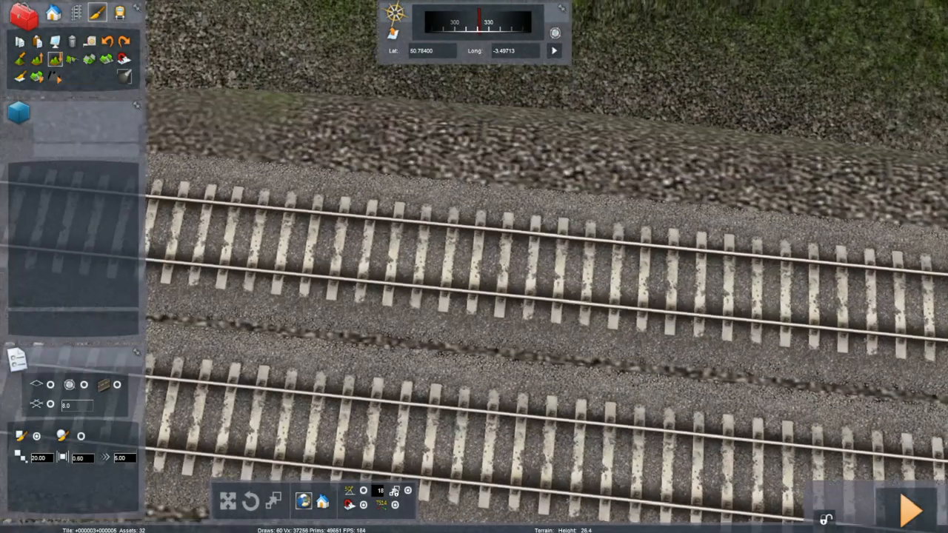
right_drag(511, 222, 464, 229)
click(514, 259)
Lower the terrain along the double track further away from the bridge to expose the stony track shoulders.
scroll(501, 265, down, 5)
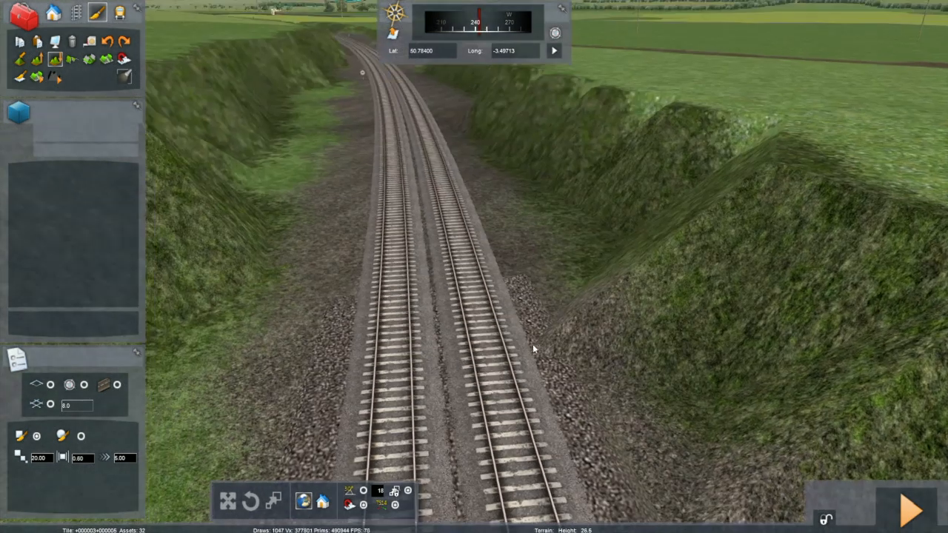
click(441, 206)
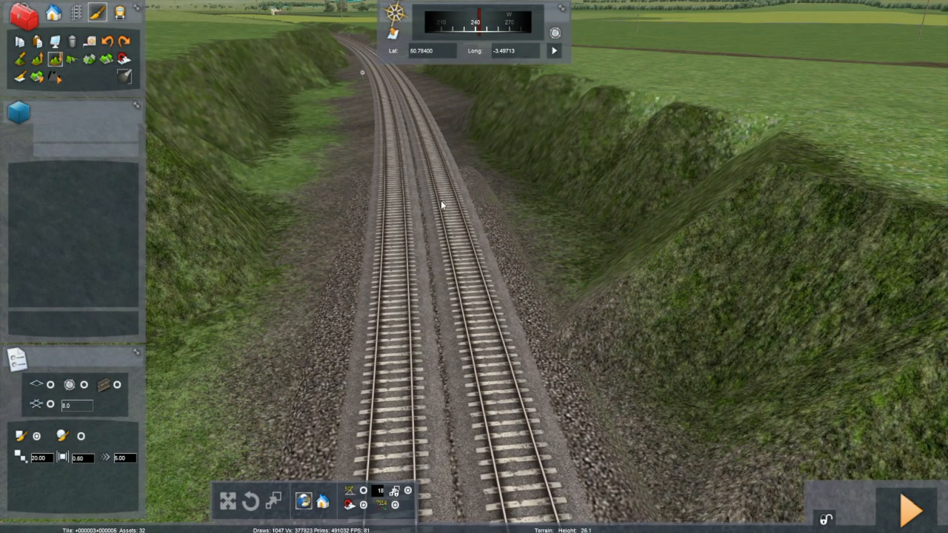
drag(423, 153, 398, 155)
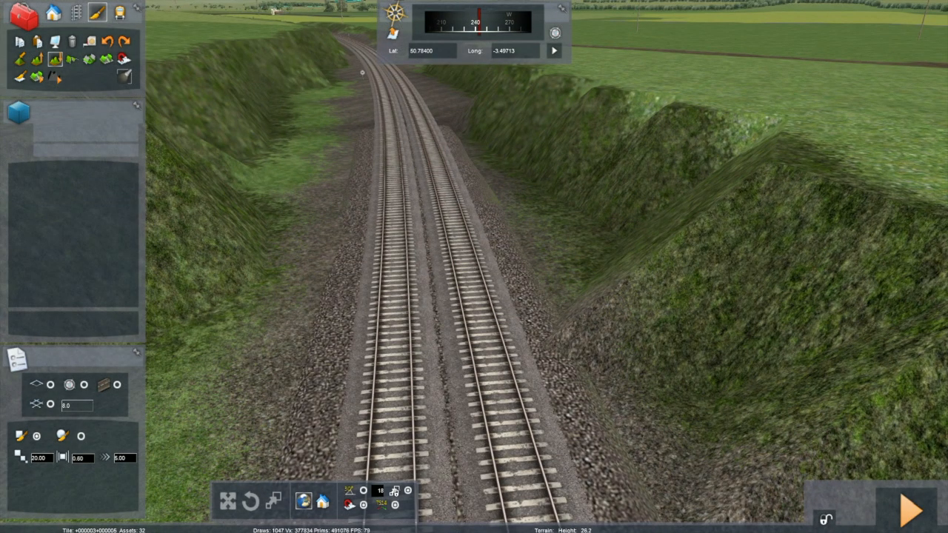
Lower the trackside terrain onward past the white W board, and check the exposed shoulders looking back along the line.
scroll(468, 330, down, 5)
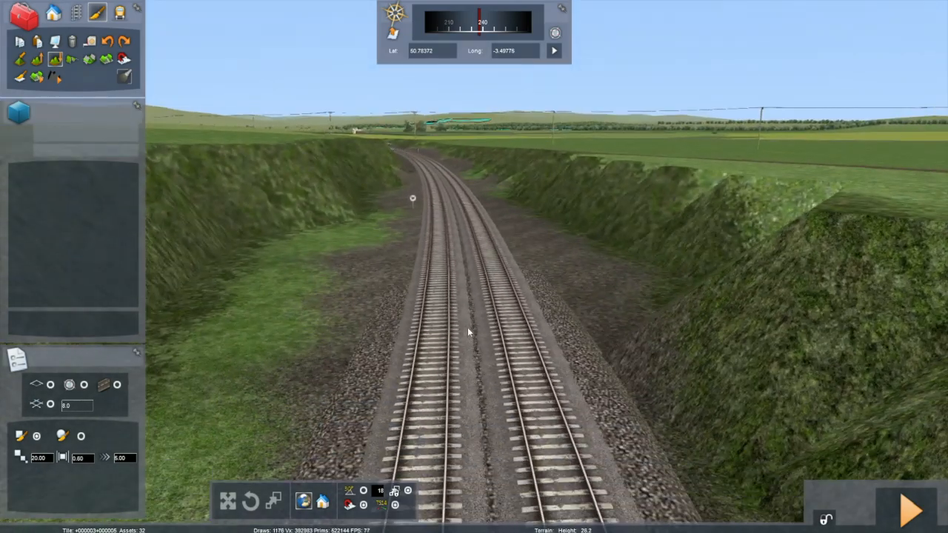
scroll(468, 328, up, 5)
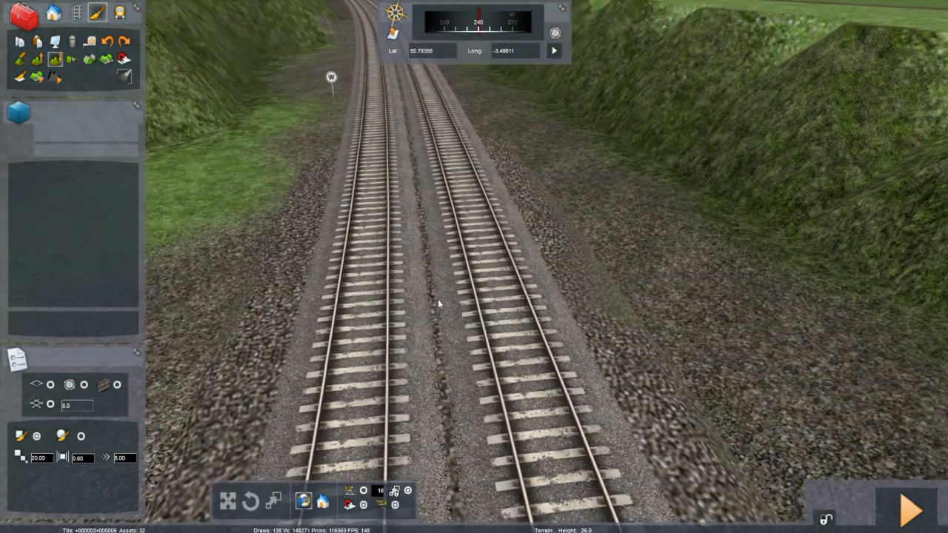
scroll(406, 134, down, 5)
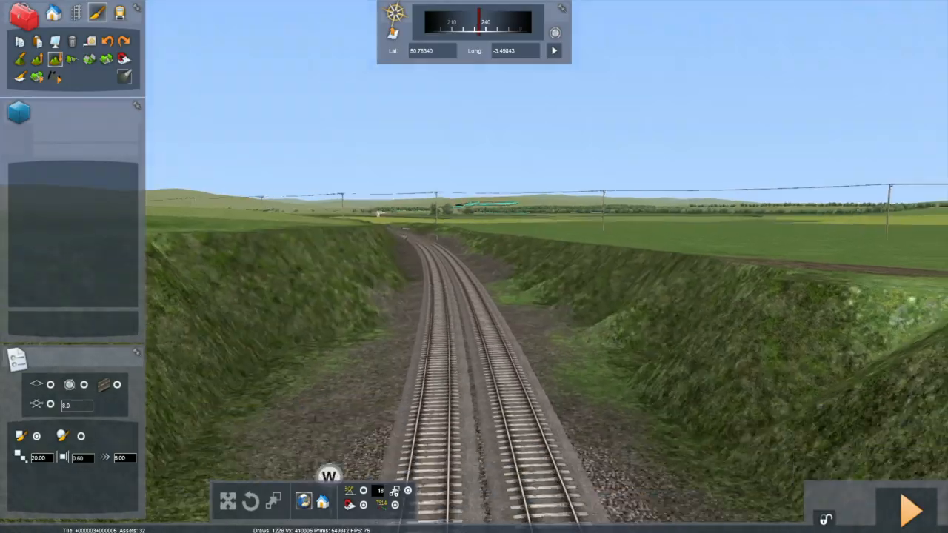
scroll(455, 301, up, 3)
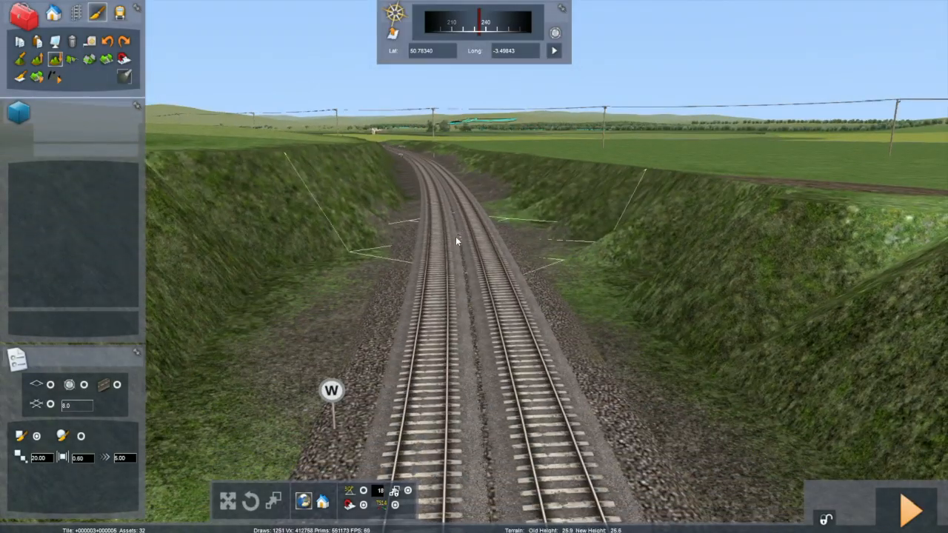
right_drag(451, 208, 563, 281)
right_drag(452, 260, 467, 271)
key(Left)
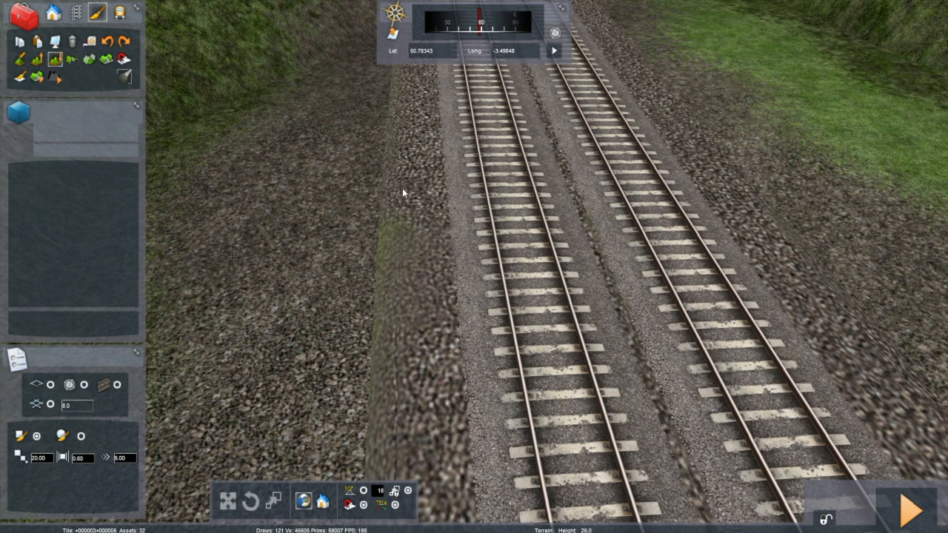
Try raising the grass bank beside the road bridge with the size 20.00 terrain brush, and undo it.
right_drag(422, 197, 402, 228)
key(Up)
key(Up)
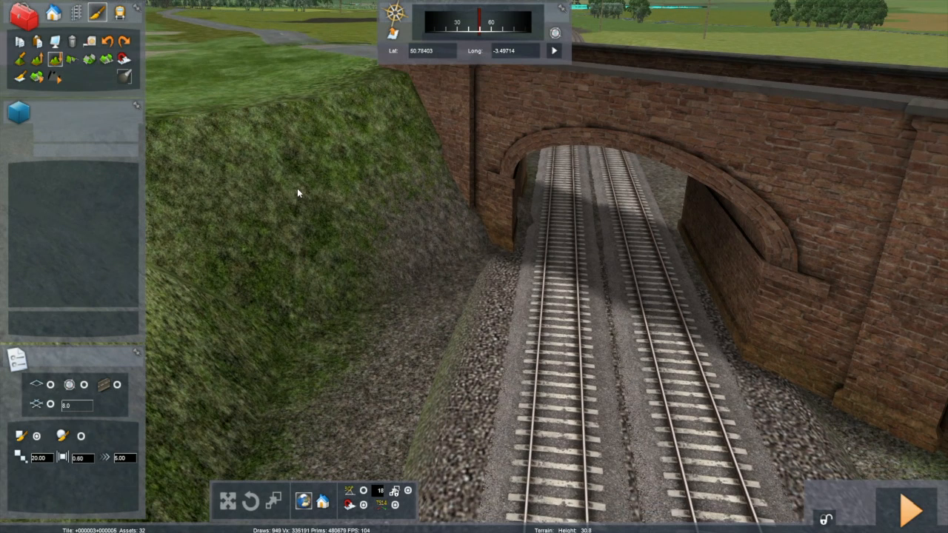
click(38, 62)
drag(309, 326, 305, 326)
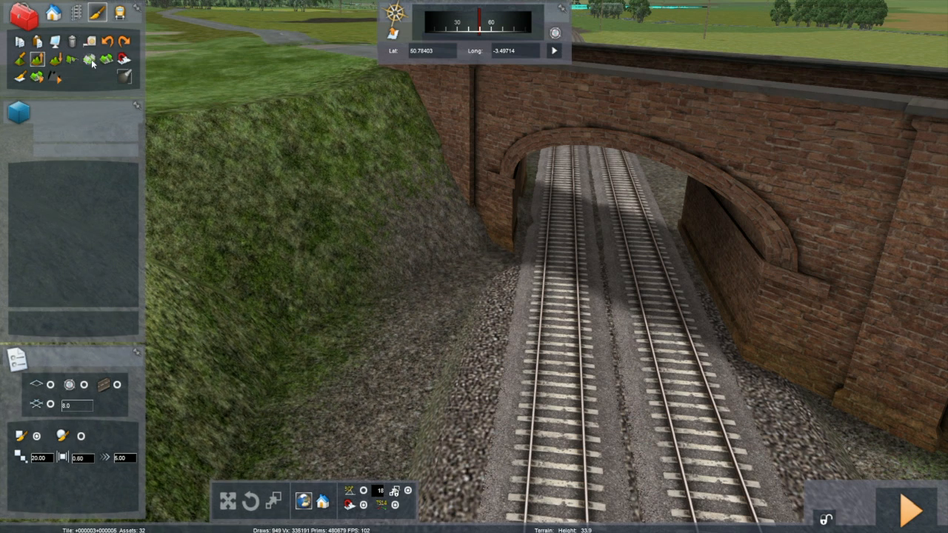
click(108, 44)
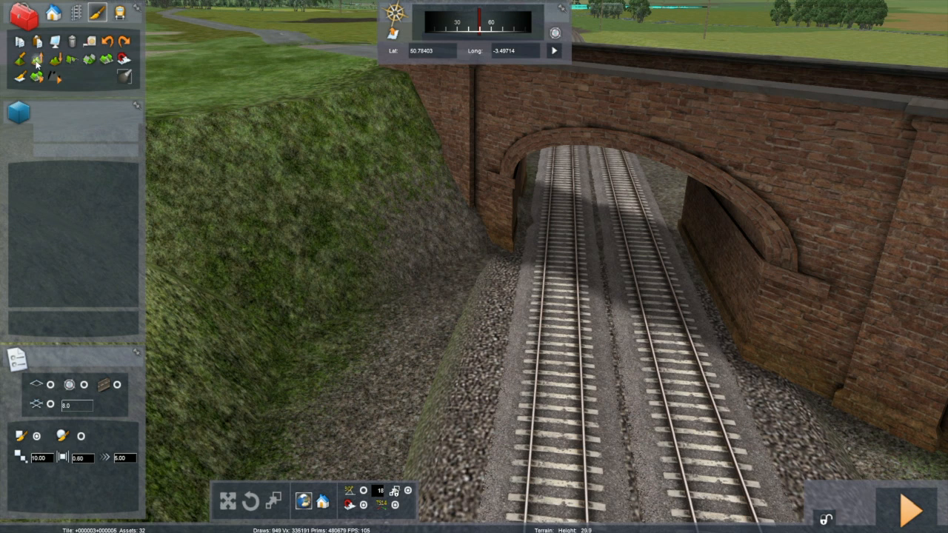
Raise the terrain of the steep bank beside the bridge arch into a gentler slope, using brush size 10.00.
mouse_move(332, 353)
mouse_down()
mouse_move(280, 315)
mouse_move(296, 282)
mouse_move(438, 270)
mouse_move(452, 258)
mouse_move(434, 254)
mouse_move(436, 212)
mouse_move(296, 227)
mouse_move(280, 240)
mouse_move(317, 212)
mouse_up()
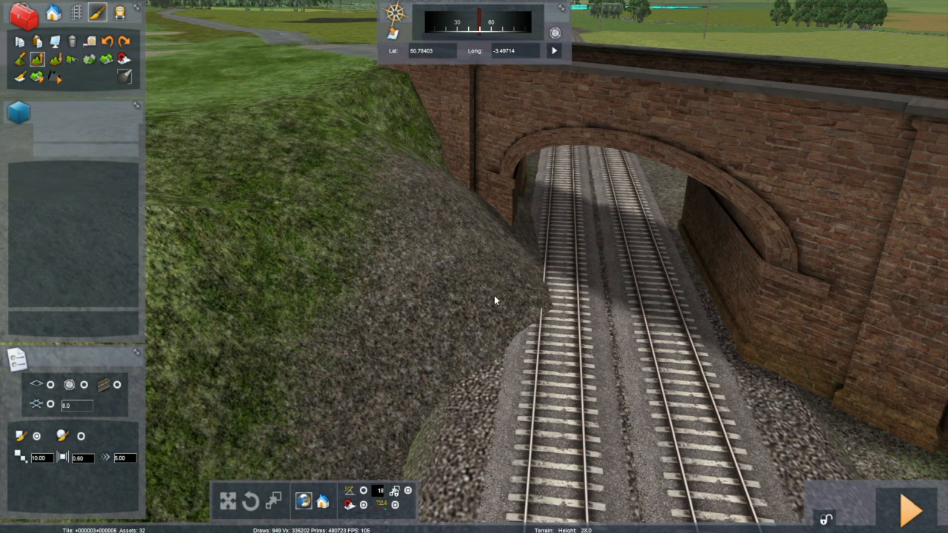
key(Right)
right_drag(492, 298, 326, 267)
key(Right)
right_drag(667, 186, 535, 257)
drag(535, 256, 511, 224)
mouse_move(511, 224)
right_down()
mouse_move(511, 148)
mouse_move(461, 214)
right_up()
drag(404, 191, 407, 149)
click(408, 149)
click(390, 234)
click(355, 149)
click(303, 129)
mouse_move(303, 131)
mouse_down()
mouse_move(290, 111)
mouse_move(287, 170)
mouse_up()
Raise the hollows between the grassy ridges of the same cutting bank further from the bridge.
right_drag(340, 198, 341, 199)
key(Up)
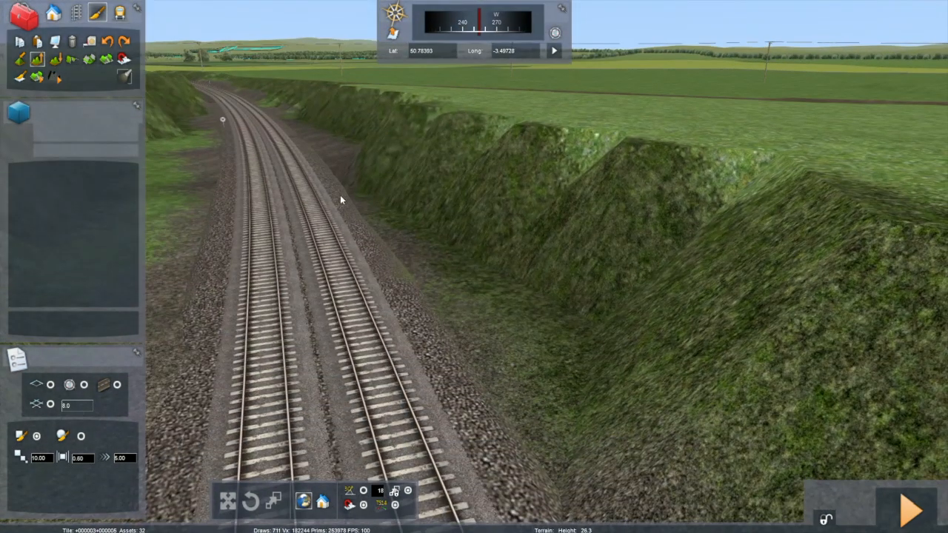
click(592, 320)
click(569, 332)
click(578, 409)
click(578, 409)
drag(580, 302, 598, 250)
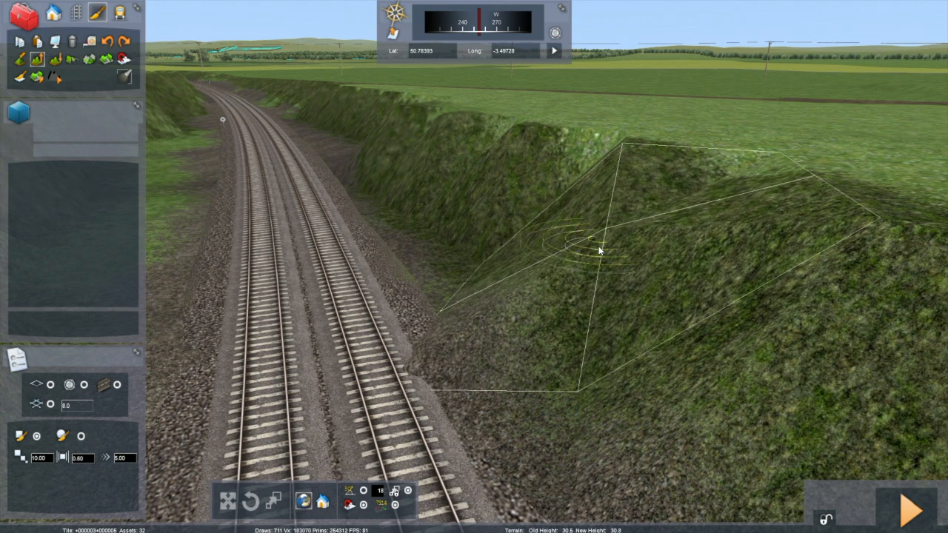
drag(478, 250, 485, 229)
click(451, 290)
click(449, 290)
Lower the pointed grassy peaks along the crest of the reshaped cutting bank.
mouse_move(568, 242)
right_down()
mouse_move(591, 189)
mouse_move(629, 256)
mouse_move(414, 259)
right_up()
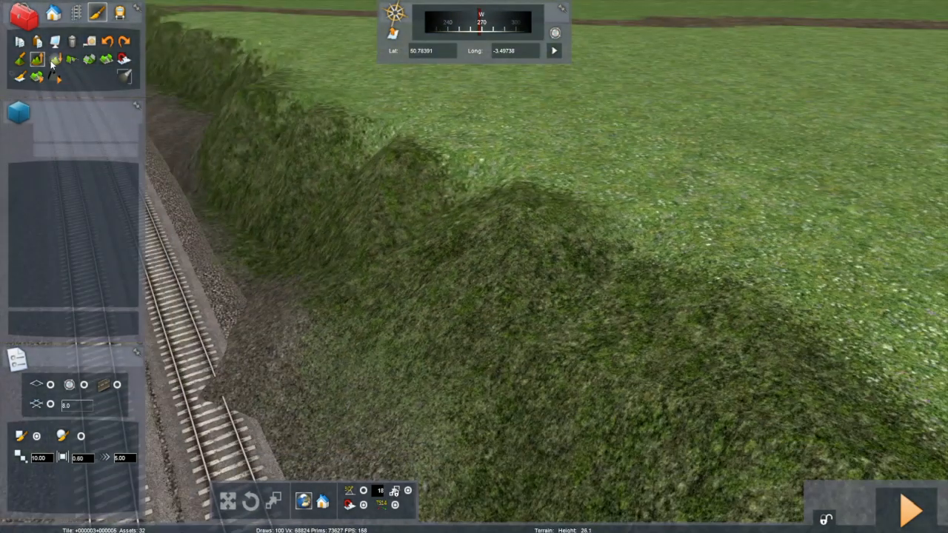
click(535, 217)
click(392, 161)
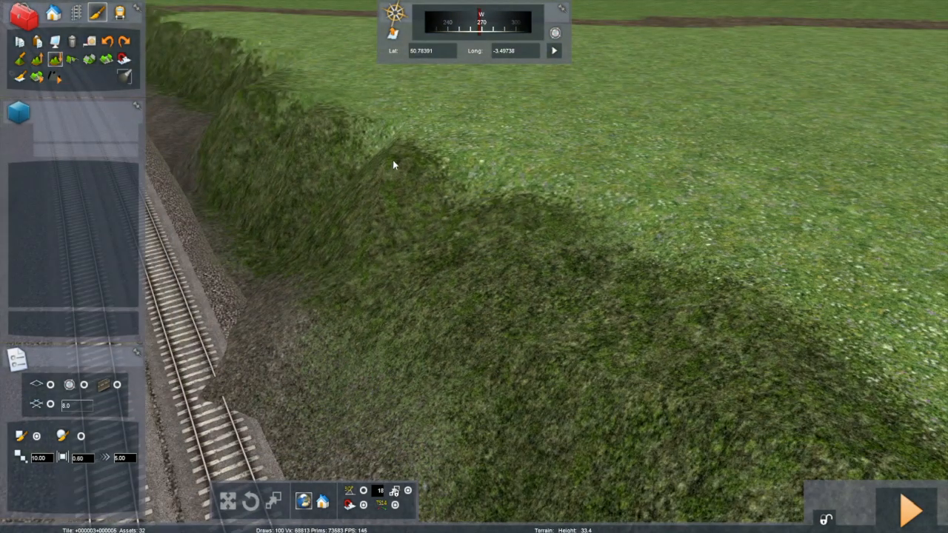
Lower the bank's crest closer to the bridge so that it runs evenly into the field.
mouse_move(473, 254)
right_down()
mouse_move(563, 222)
mouse_move(667, 267)
mouse_move(390, 233)
right_up()
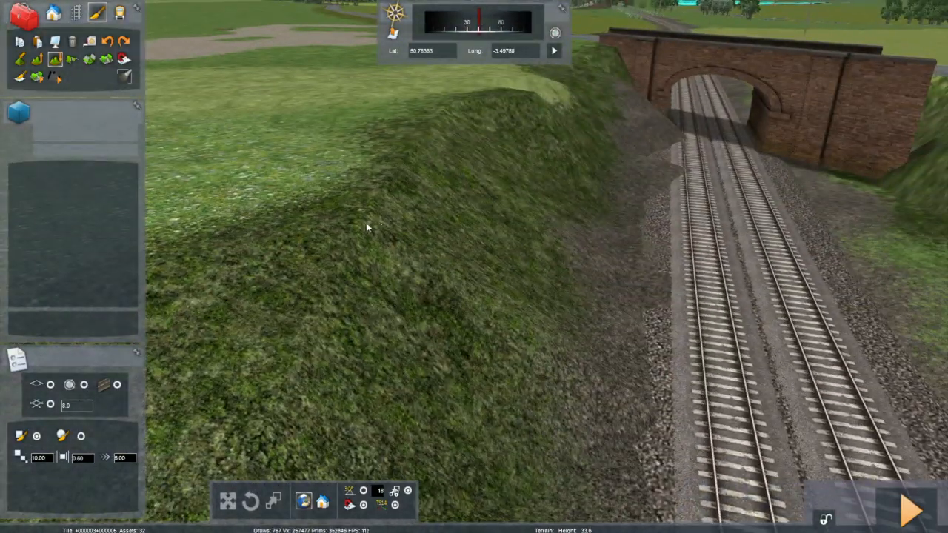
mouse_move(420, 155)
right_down()
mouse_move(419, 222)
mouse_move(419, 172)
right_up()
mouse_move(419, 176)
mouse_down()
mouse_move(407, 192)
mouse_move(414, 186)
mouse_up()
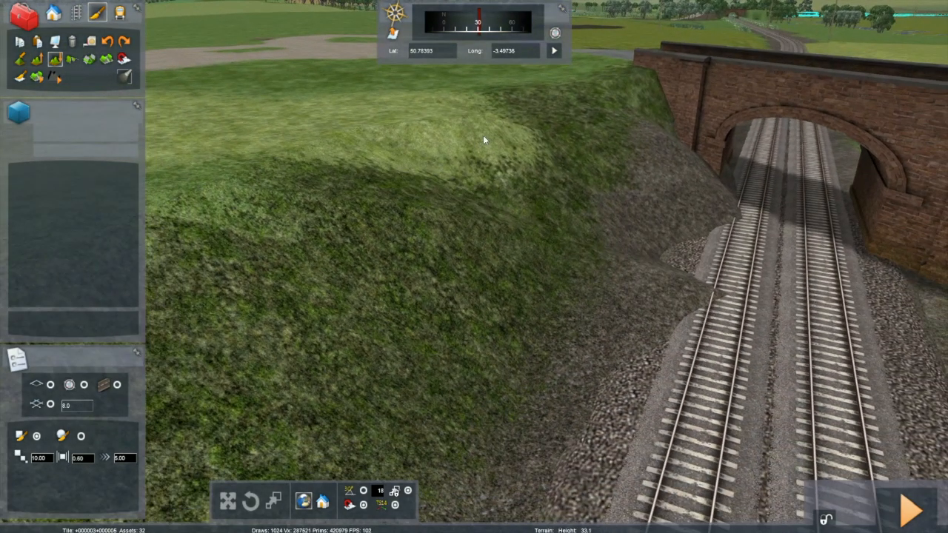
click(483, 139)
right_drag(387, 194, 379, 230)
click(434, 182)
click(514, 169)
Raise the terrain at the foot of the opposite bank next to the bridge's wing wall.
mouse_move(515, 173)
right_down()
mouse_move(519, 133)
mouse_move(516, 174)
right_up()
key(Up)
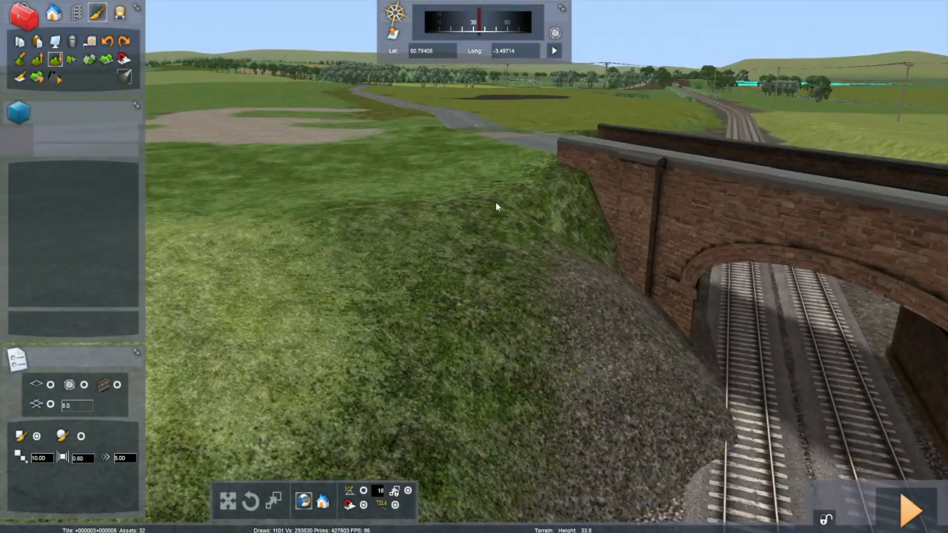
key(Down)
right_drag(454, 178, 453, 222)
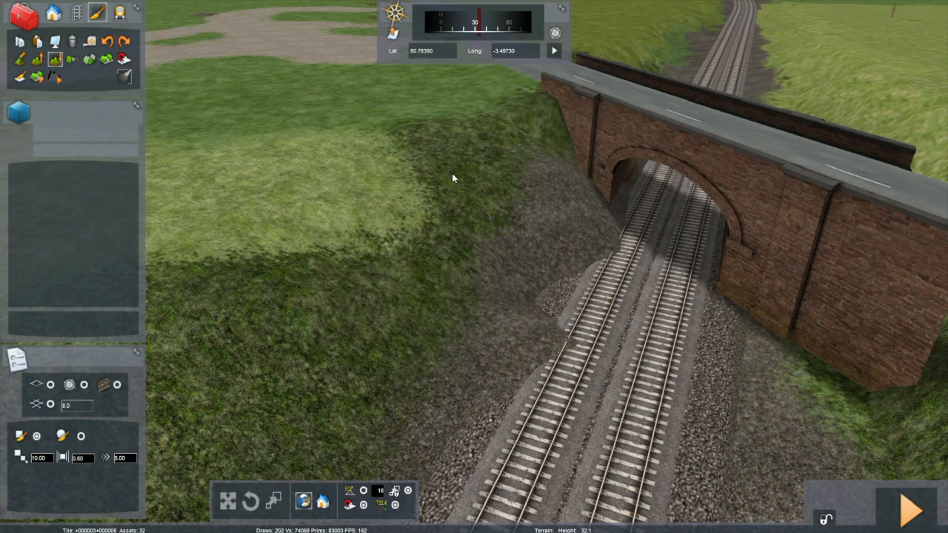
right_drag(419, 149, 332, 171)
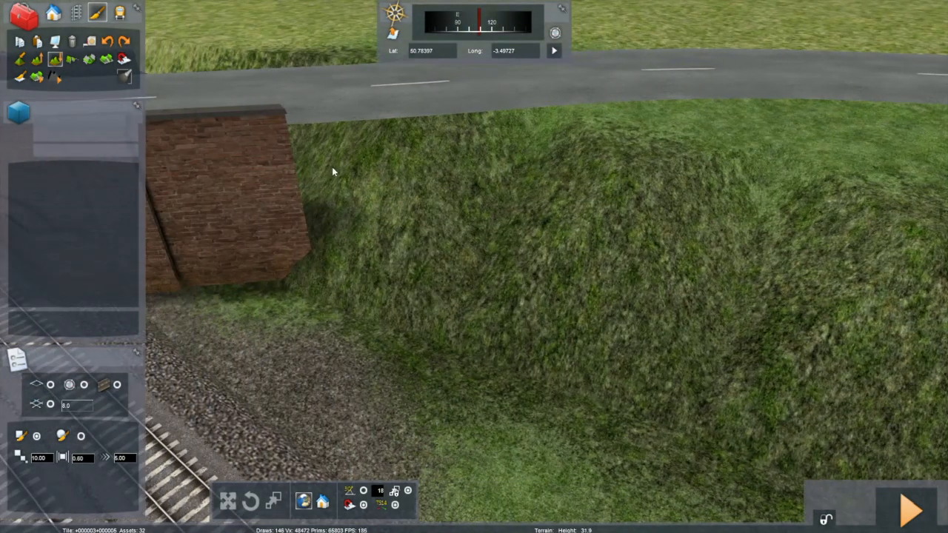
click(437, 329)
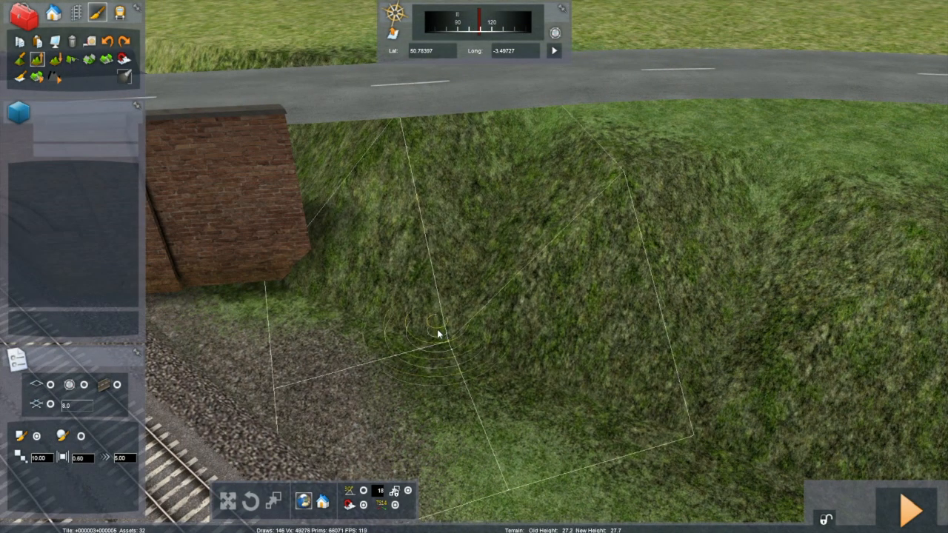
right_drag(461, 319, 452, 314)
mouse_move(452, 319)
mouse_down()
mouse_move(434, 258)
mouse_move(538, 283)
mouse_up()
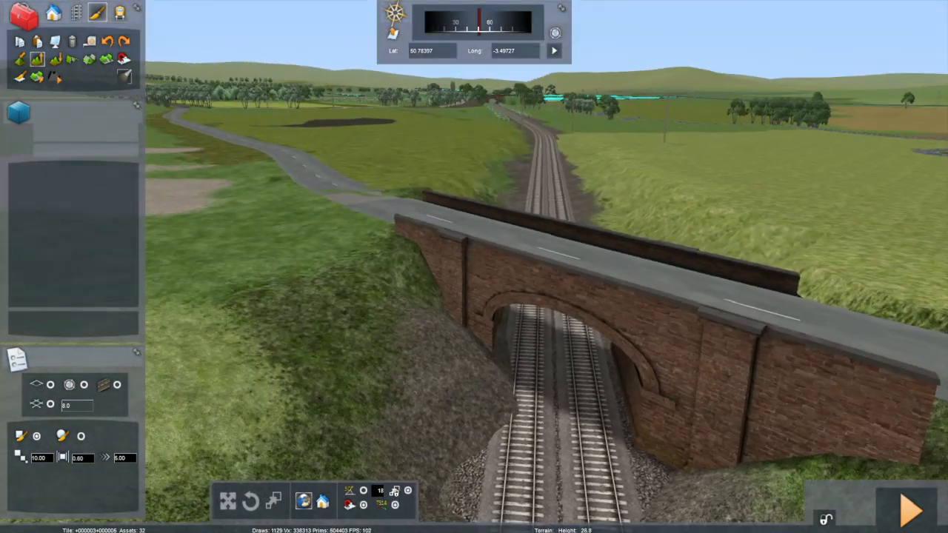
Build up the bright grass patch at the base of the opposite bank near the bridge into the slope.
key(Up)
right_drag(444, 315, 591, 323)
drag(466, 320, 467, 323)
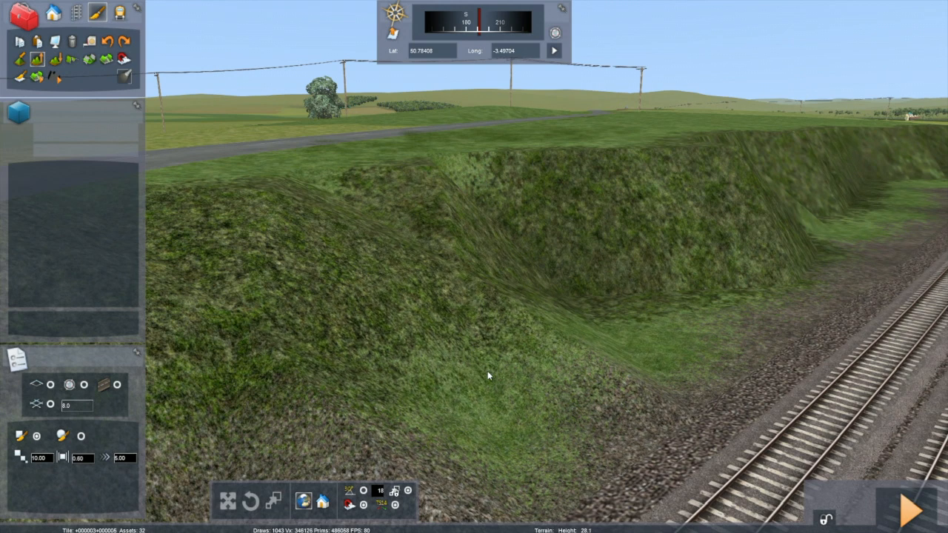
key(Right)
right_drag(487, 373, 465, 373)
click(409, 314)
click(409, 313)
click(411, 307)
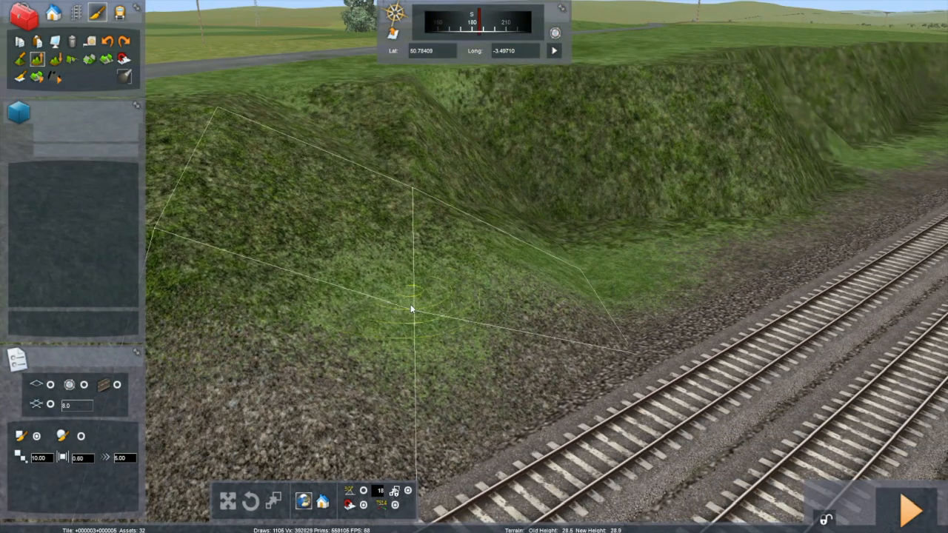
Fill the hollow between the ridges of the opposite bank by raising its terrain.
drag(546, 213, 546, 214)
drag(689, 211, 689, 211)
drag(603, 266, 602, 267)
drag(732, 260, 736, 261)
right_drag(735, 261, 659, 248)
click(609, 194)
drag(634, 178, 634, 176)
Raise the slope and foot of the opposite bank further along the line to even it out.
key(Down)
right_drag(634, 176, 608, 201)
click(609, 202)
click(616, 264)
drag(483, 278, 450, 233)
drag(290, 329, 276, 317)
Lower the high crest of the opposite bank, and check both cutting slopes looking toward the bridge.
right_drag(660, 192, 384, 47)
key(Up)
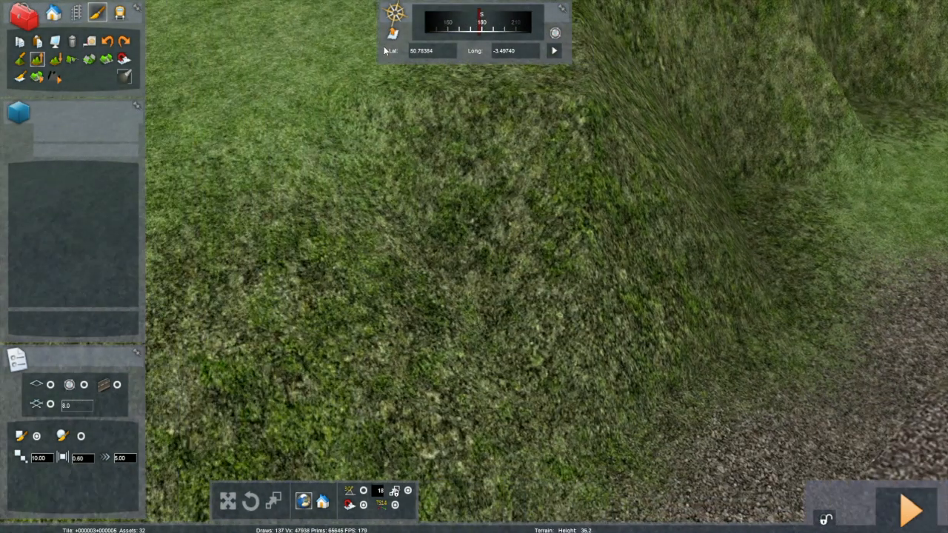
click(575, 135)
right_drag(658, 160, 474, 156)
key(Down)
right_drag(799, 158, 622, 159)
key(Right)
key(Down)
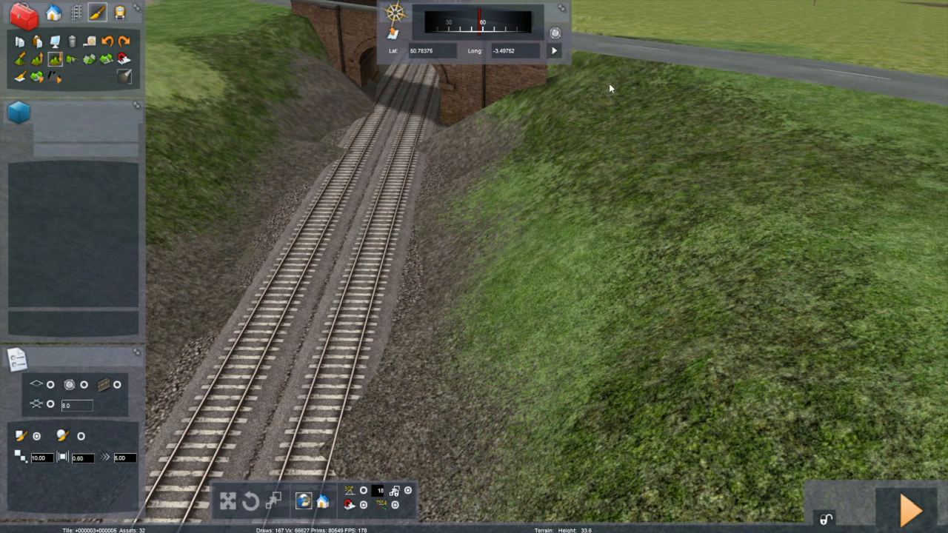
key(Left)
right_drag(575, 102, 550, 188)
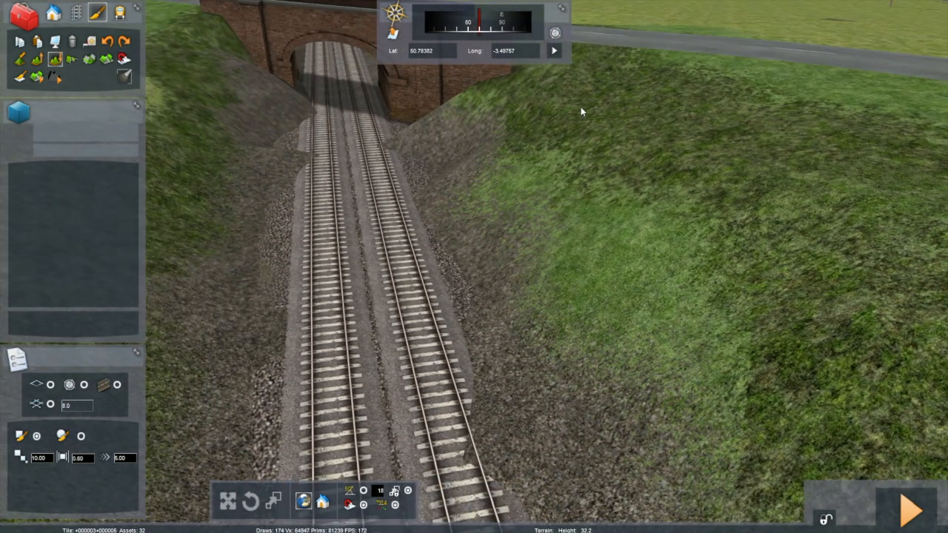
Lower the uneven terrain on the cutting banks where they approach the bridge.
key(Right)
right_drag(553, 93, 592, 103)
click(477, 119)
click(389, 167)
click(261, 219)
right_drag(259, 219, 314, 201)
key(Up)
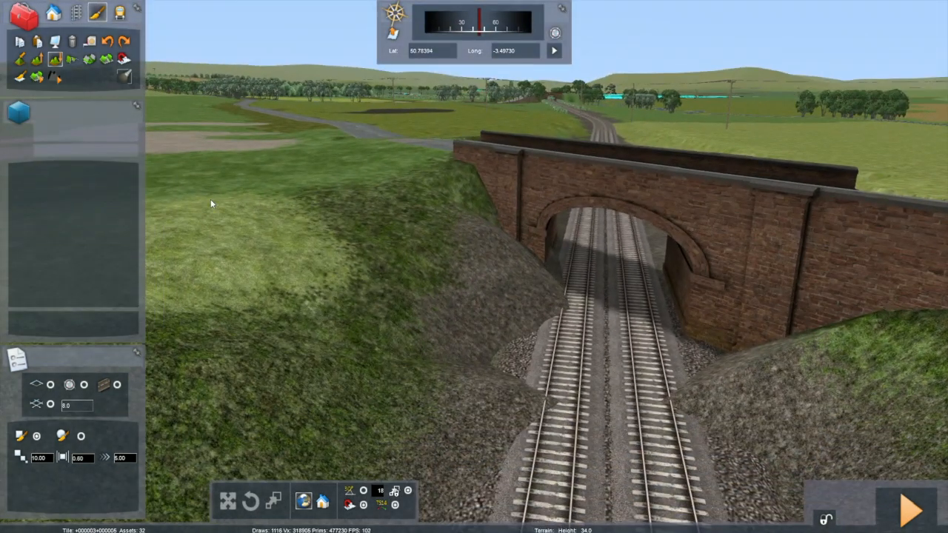
Raise the hollow in the pale-grass bank beside the bridge to fill out its slope.
click(483, 337)
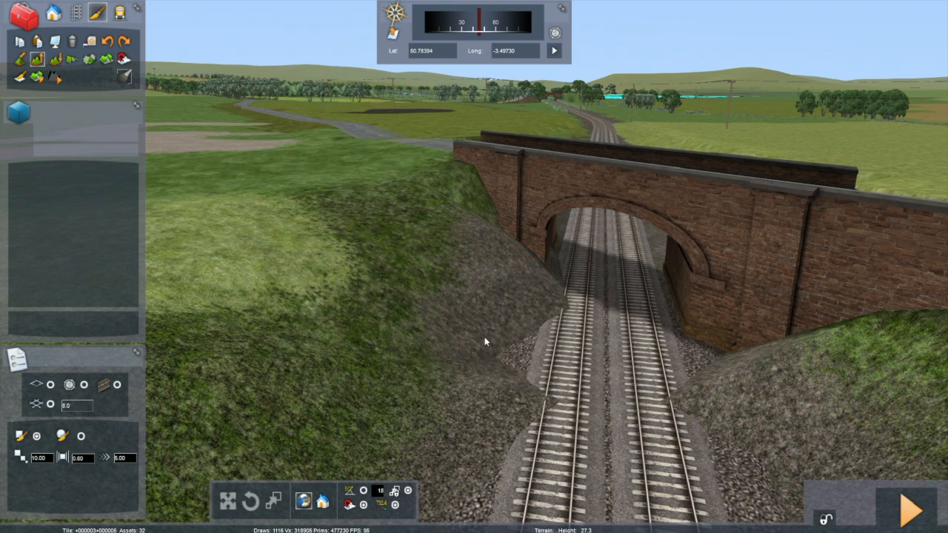
click(484, 338)
click(427, 259)
click(409, 237)
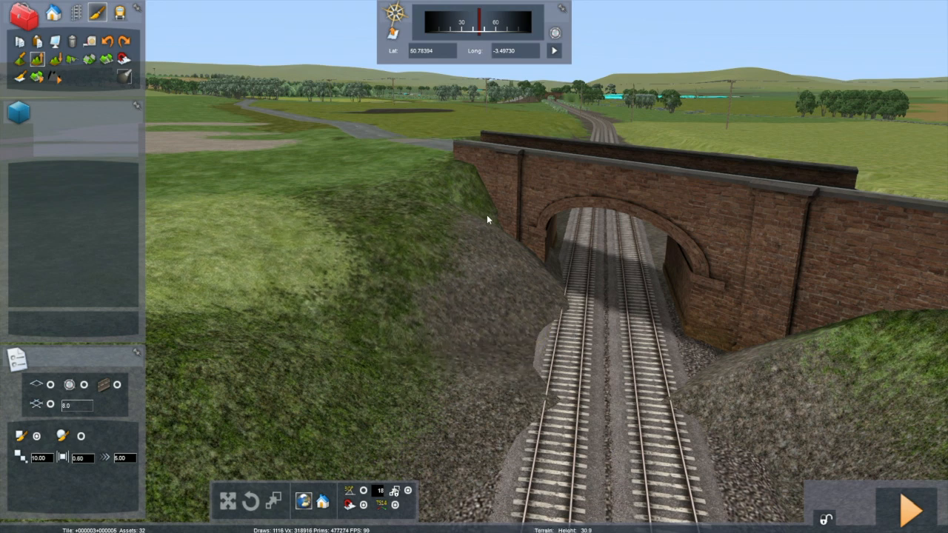
Lower the terrain spilling over the track edges in front of the bridge to clear the rails and ballast.
key(Up)
right_drag(468, 213, 492, 297)
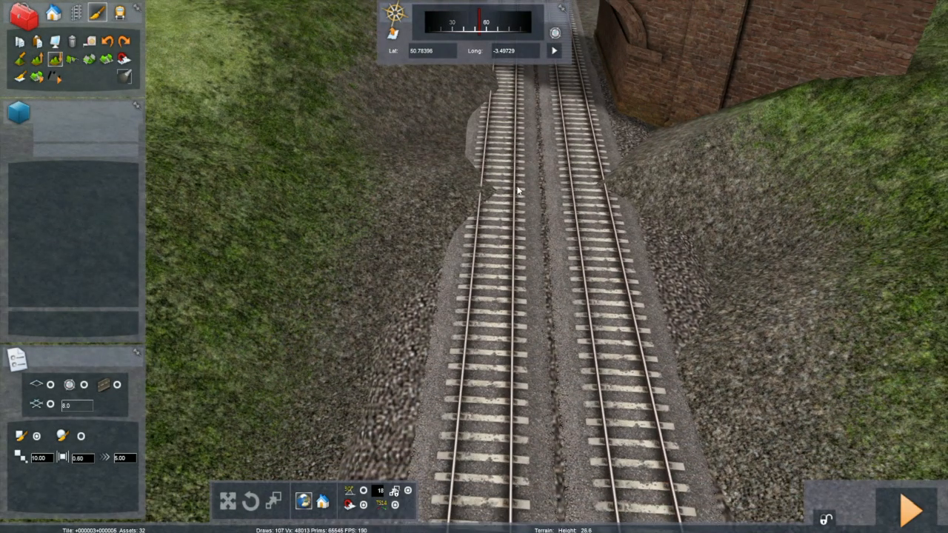
mouse_move(533, 191)
mouse_down()
mouse_move(496, 213)
mouse_move(491, 281)
mouse_move(511, 108)
mouse_move(492, 83)
mouse_move(470, 83)
mouse_up()
click(470, 83)
Lower the foot of the pale-grass bank from the bridge abutment along the line to expose the ballast shoulder.
right_drag(470, 83, 453, 130)
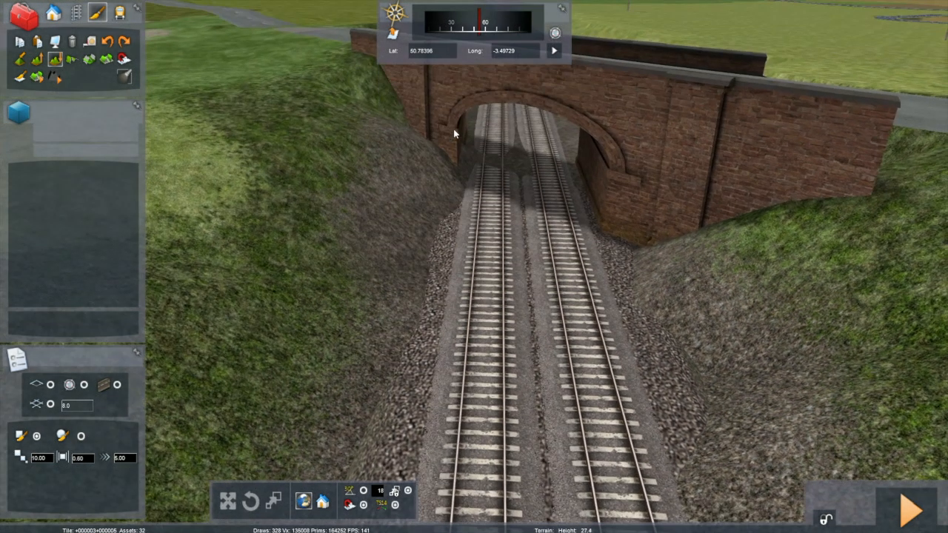
click(428, 151)
click(421, 159)
click(444, 178)
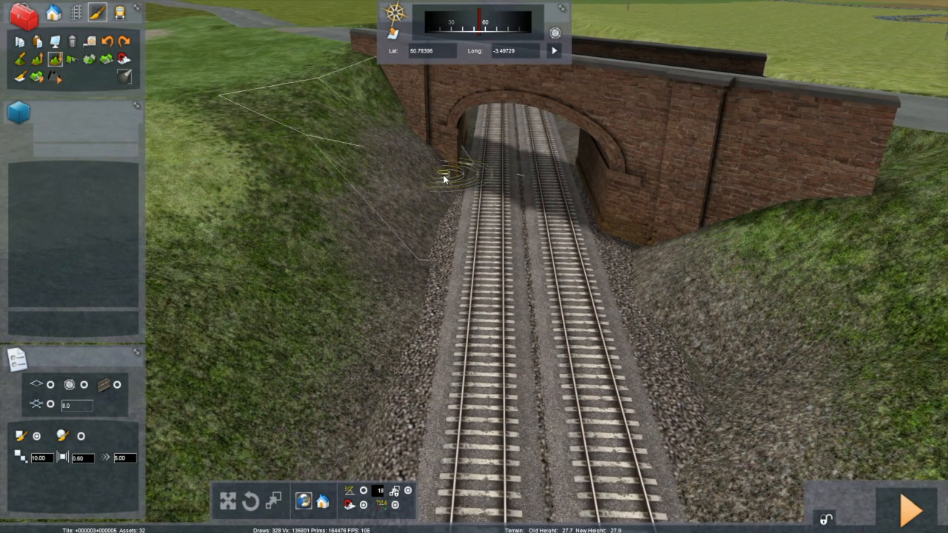
click(466, 171)
click(416, 159)
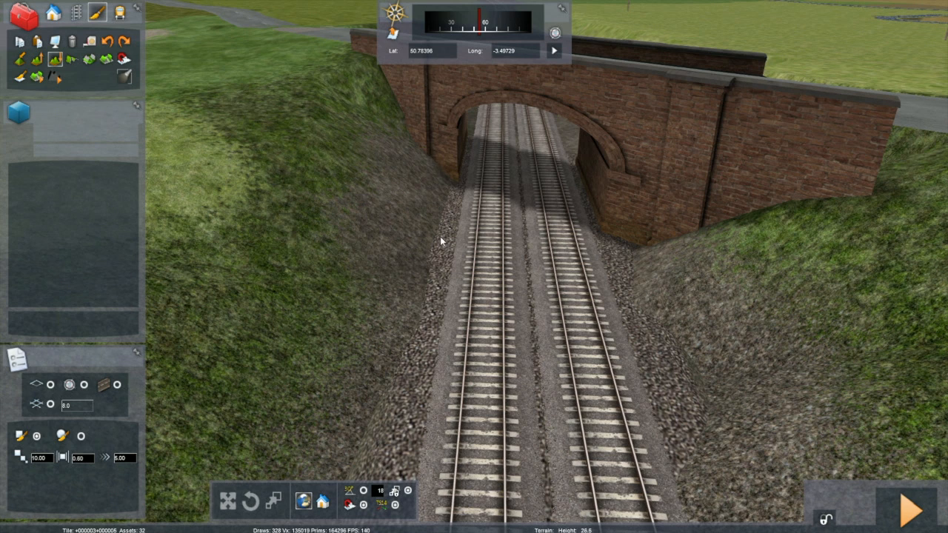
click(411, 330)
click(412, 327)
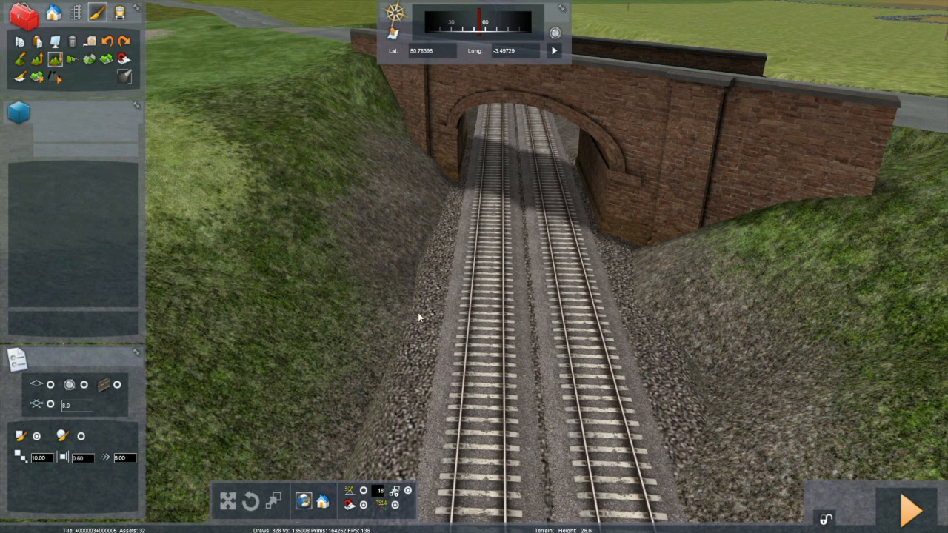
Lower the terrain at the feet of both banks along the ballast on the line leading away from the bridge.
right_drag(632, 300, 874, 259)
key(Up)
right_drag(586, 276, 597, 279)
key(Left)
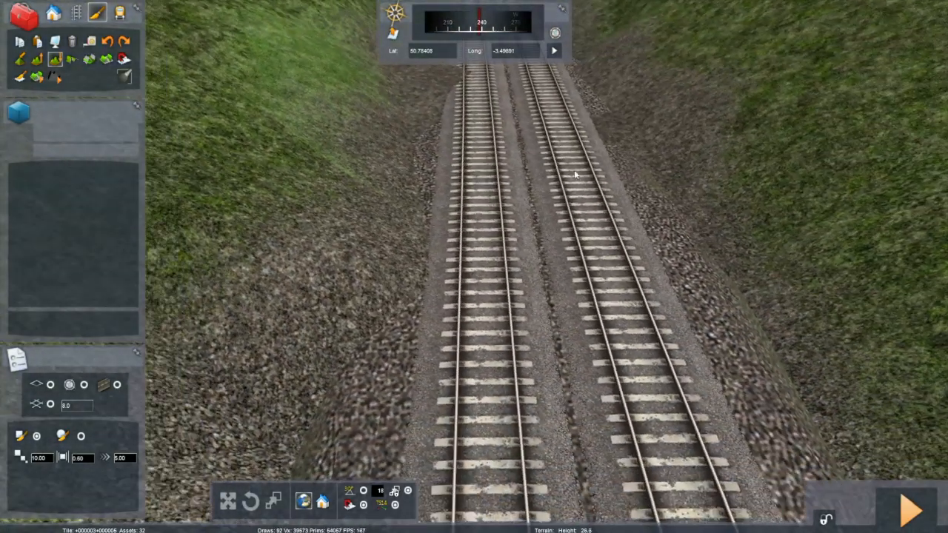
right_drag(574, 171, 573, 152)
click(611, 184)
click(447, 153)
click(453, 134)
click(479, 102)
click(427, 89)
click(421, 89)
click(468, 102)
Lower the foot of the opposite bank beside the bridge to even its slope down to the ballast.
mouse_move(468, 102)
right_down()
mouse_move(446, 162)
mouse_move(467, 164)
mouse_move(452, 104)
mouse_move(259, 148)
mouse_move(222, 144)
mouse_move(189, 111)
mouse_move(203, 127)
right_up()
click(467, 170)
key(Up)
right_drag(403, 111, 430, 177)
key(Down)
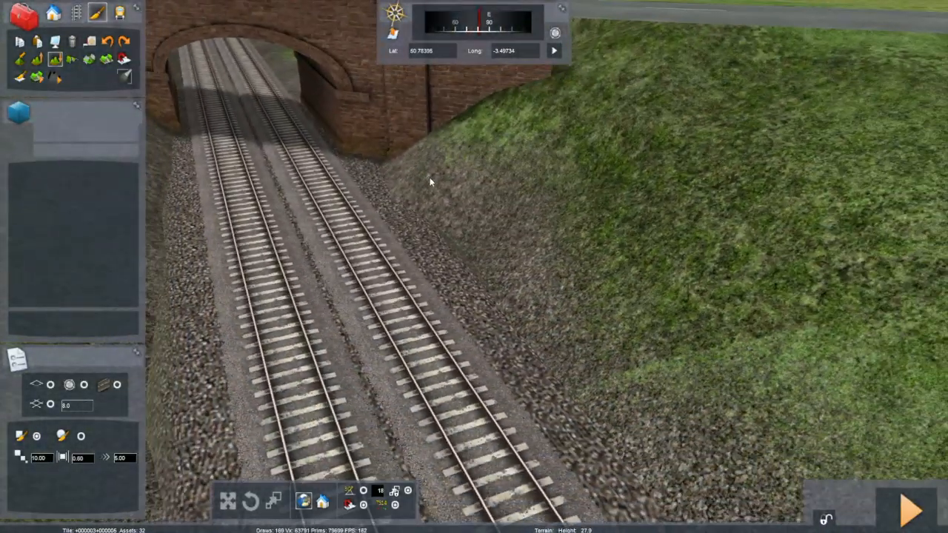
mouse_move(481, 227)
mouse_down()
mouse_move(499, 233)
mouse_move(485, 228)
mouse_up()
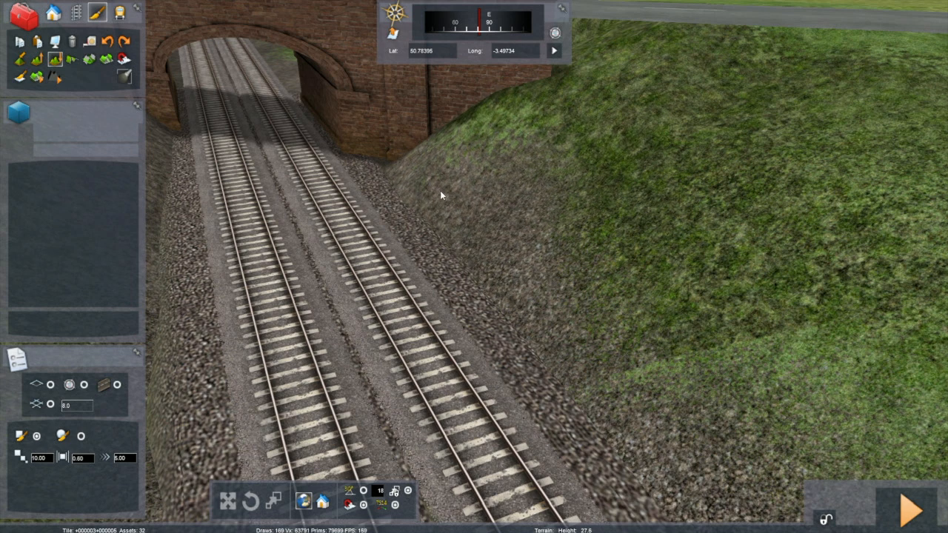
Trim down the foot of the pale-grass bank next to the bridge arch.
right_drag(417, 242, 370, 237)
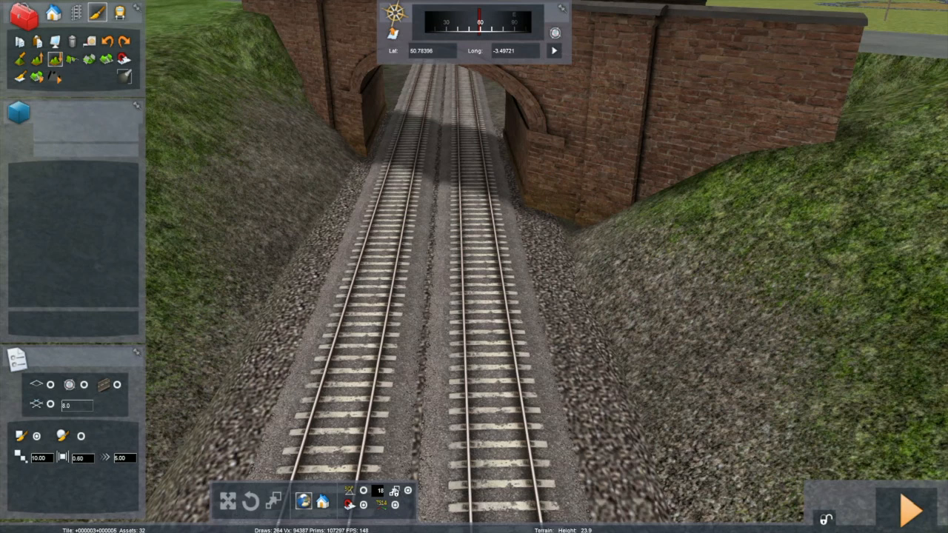
click(341, 186)
click(336, 201)
click(332, 201)
click(328, 204)
Lower the bulging upper slope of the opposite bank beyond the bright grass patch.
right_drag(327, 203, 665, 53)
key(Up)
key(Up)
key(Up)
right_drag(219, 55, 173, 110)
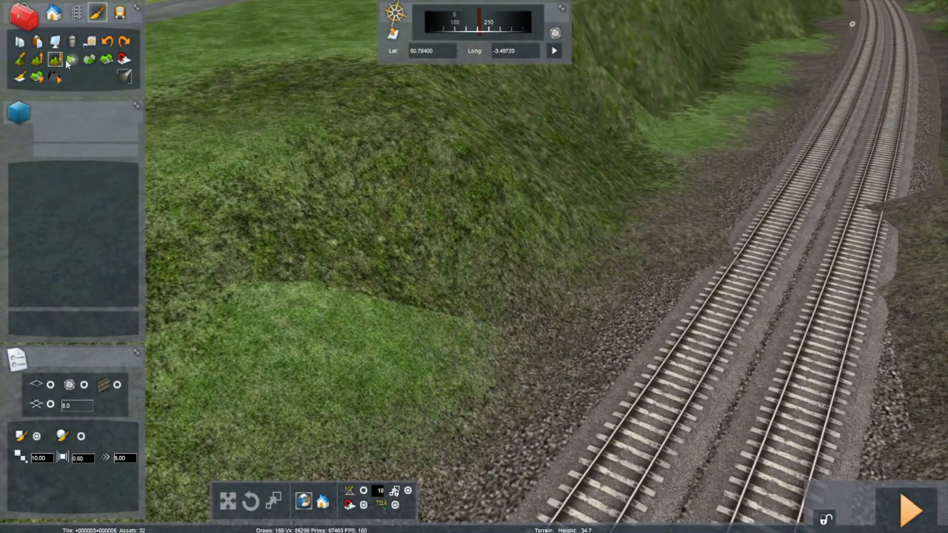
mouse_move(439, 124)
mouse_down()
mouse_move(432, 132)
mouse_move(407, 85)
mouse_up()
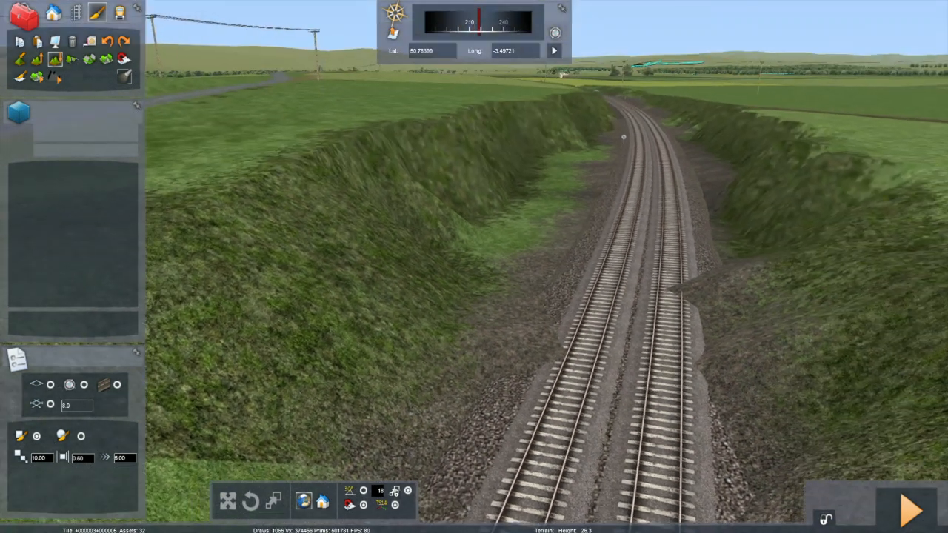
Lower the terrain covering the outer rails and ballast on both sides of the line away from the bridge.
right_drag(597, 318, 609, 333)
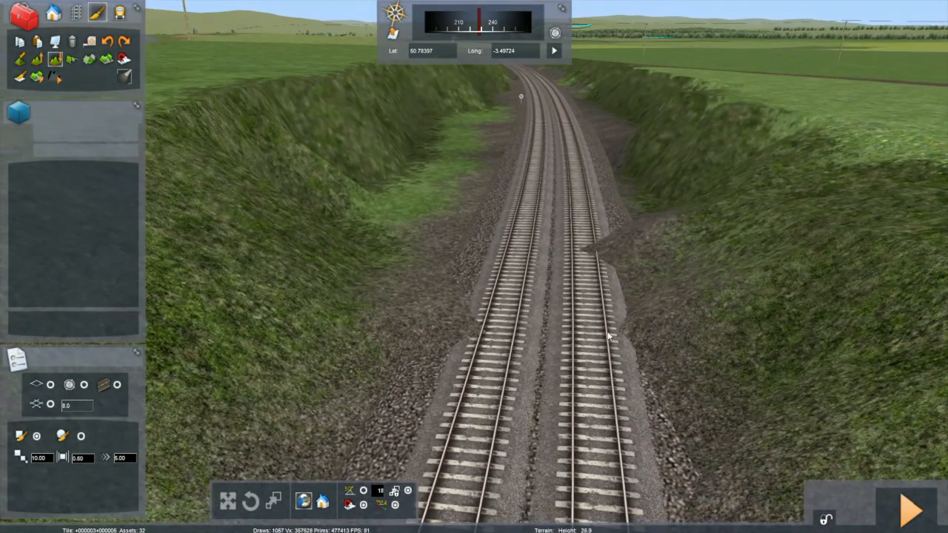
click(523, 338)
click(582, 255)
click(584, 257)
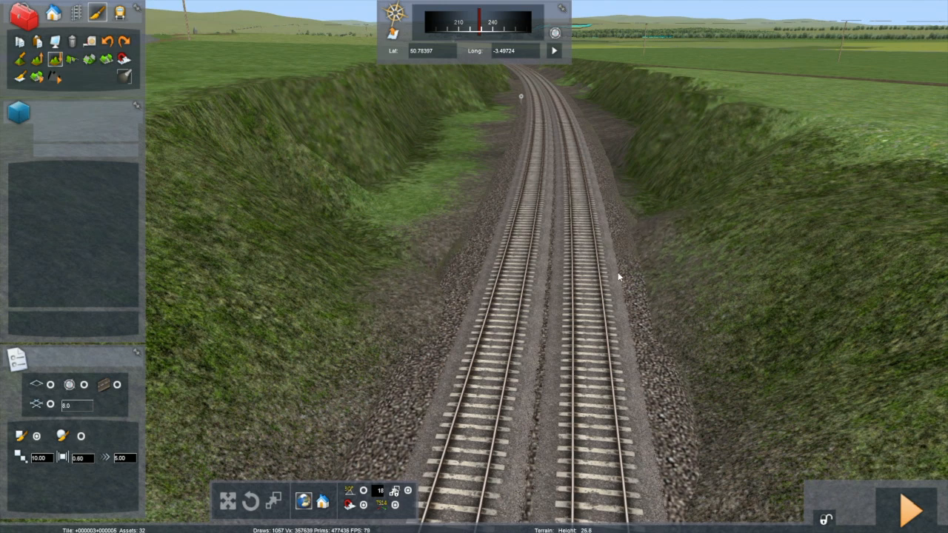
Examine both cutting slopes along the line, looking away from and back toward the bridge.
scroll(586, 296, down, 2)
right_drag(574, 310, 720, 208)
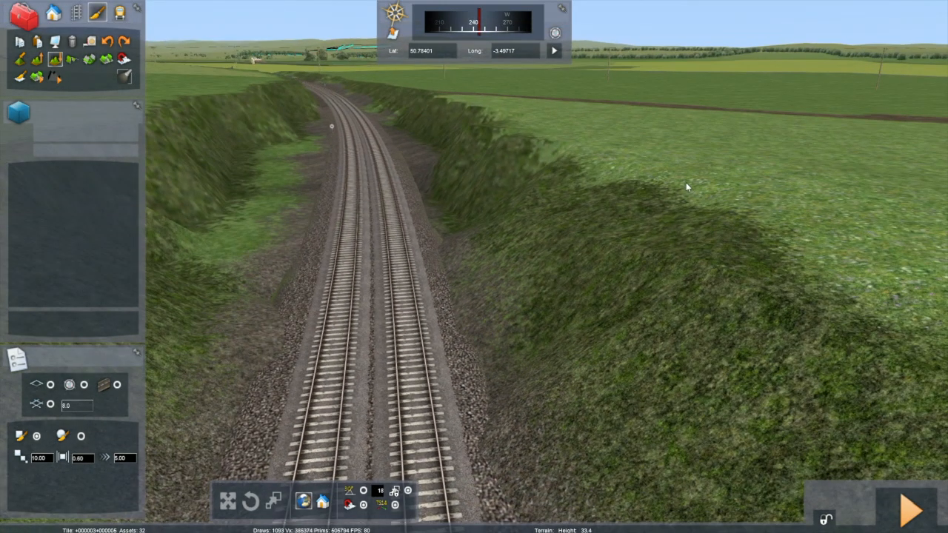
scroll(593, 345, down, 2)
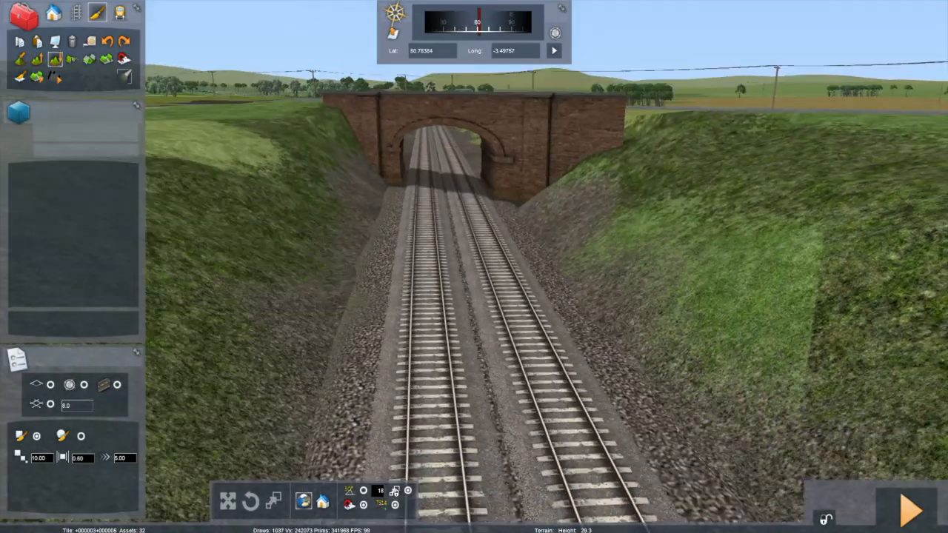
key(Down)
right_drag(474, 340, 457, 388)
key(Down)
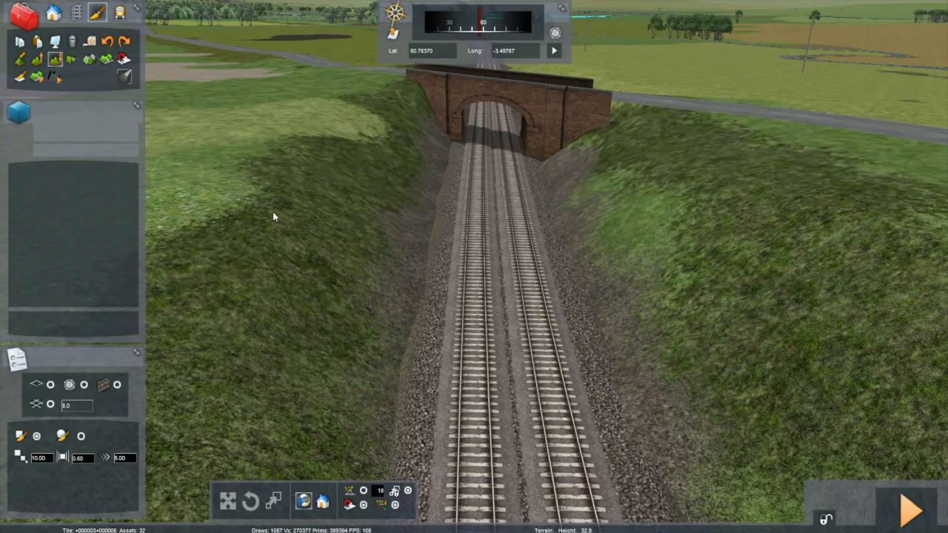
key(Up)
mouse_move(384, 160)
right_down()
mouse_move(384, 80)
mouse_move(304, 74)
mouse_move(297, 96)
right_up()
Lower the top of the pale-grass bank where it meets the bridge's wing wall.
key(Right)
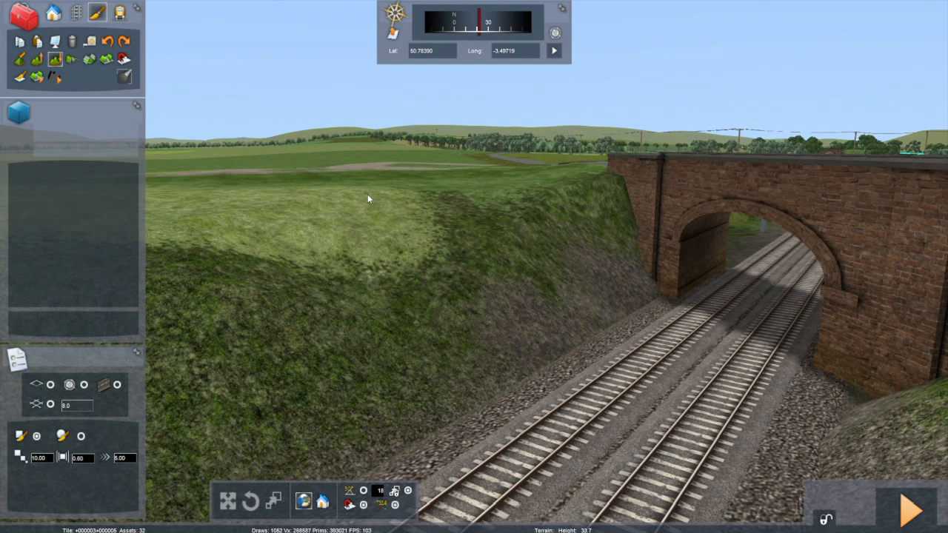
click(631, 182)
click(630, 183)
Raise the dip in the slope just below the pale grass patch to smooth the bank.
key(Left)
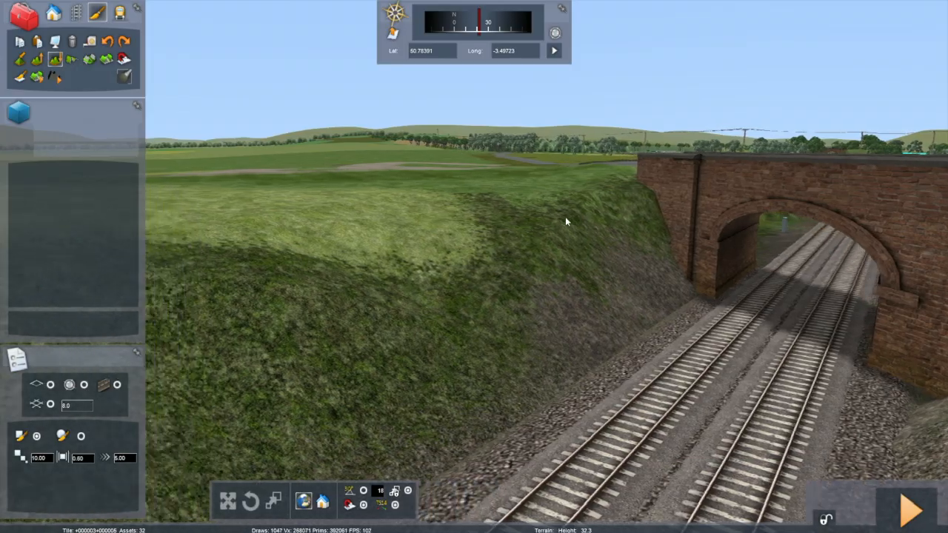
key(Left)
right_drag(482, 216, 481, 270)
key(Up)
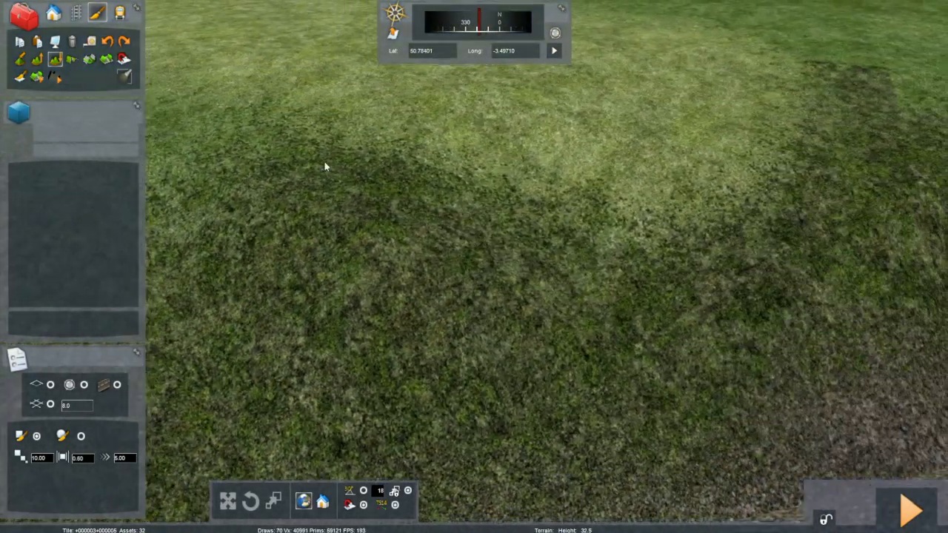
key(Left)
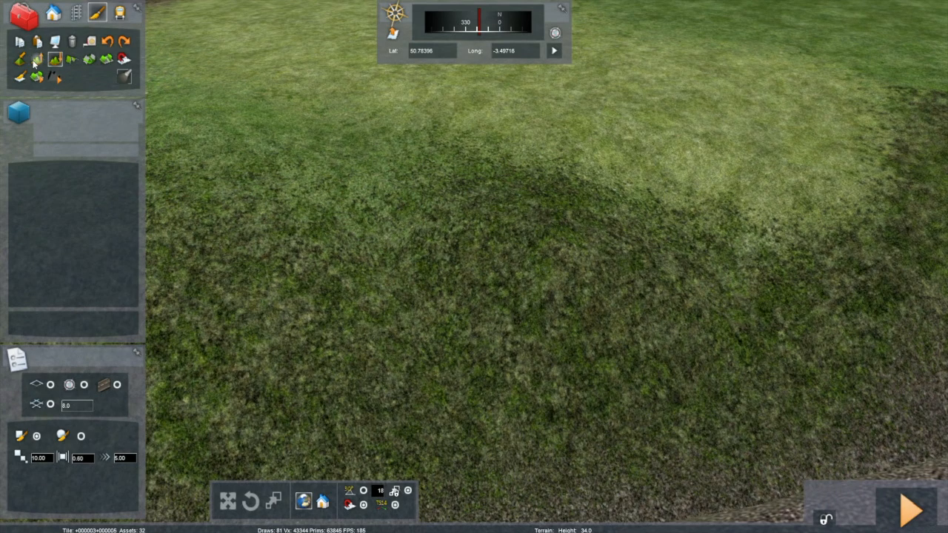
click(668, 223)
click(788, 232)
click(777, 301)
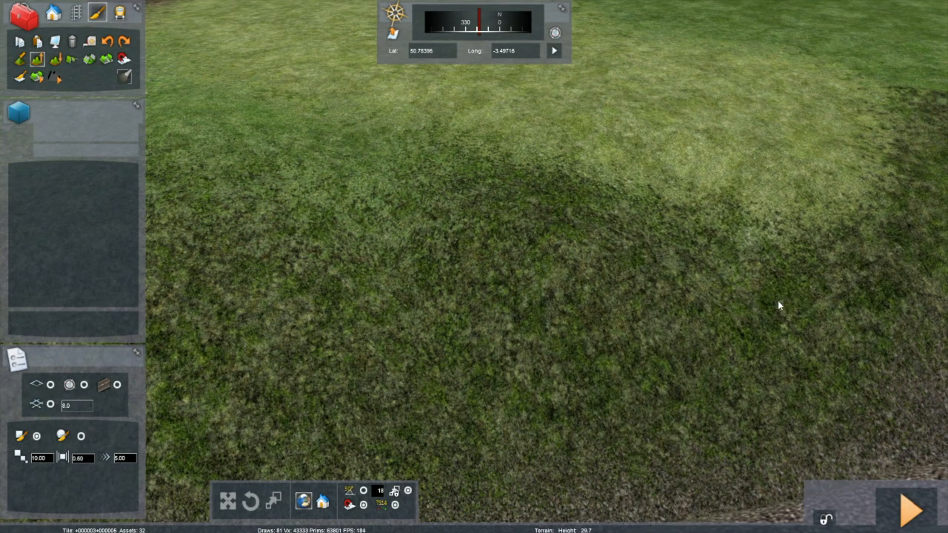
Check the reshaped slopes of both banks beside the bridge from several angles.
key(Left)
key(Left)
right_drag(474, 267, 516, 273)
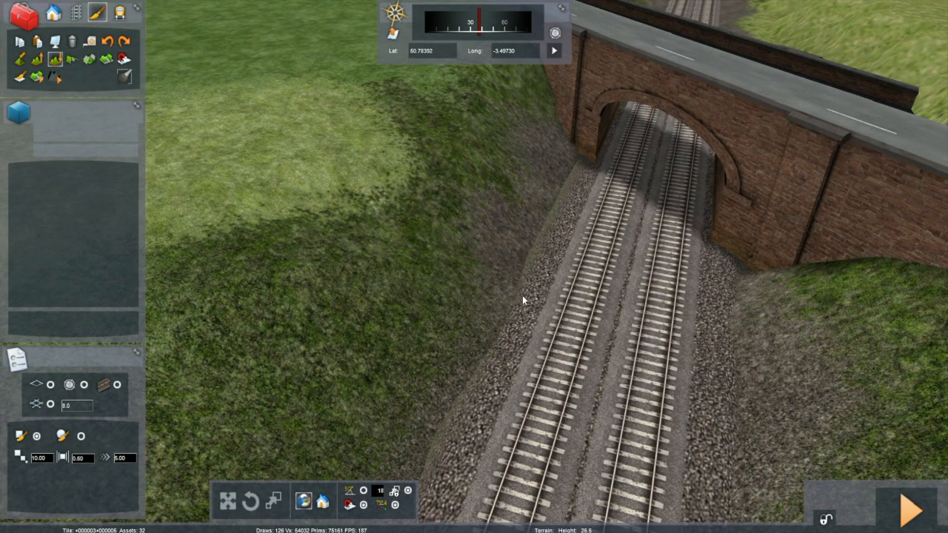
right_drag(443, 144, 615, 155)
key(Left)
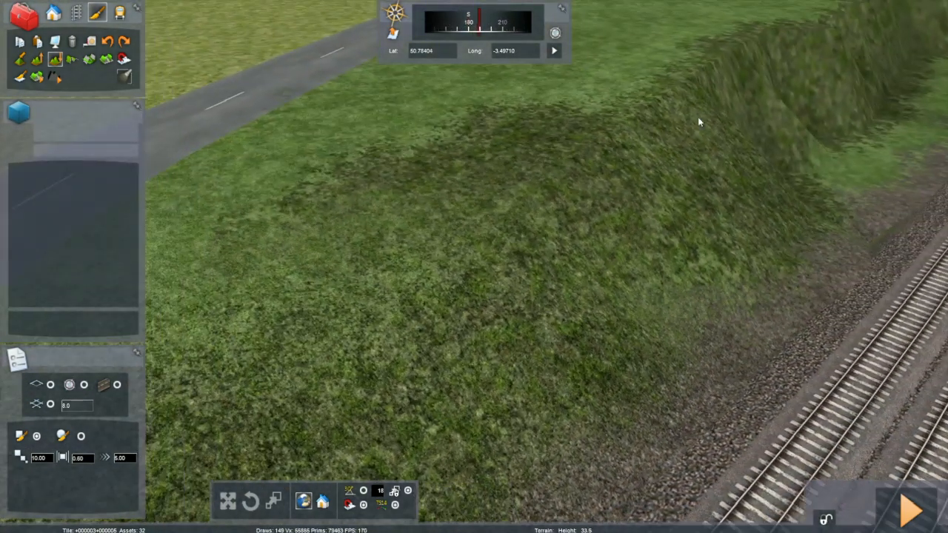
Paint the opposite bank beside the bridge with the Embankment ground texture, working from an overhead view.
right_drag(453, 134, 427, 194)
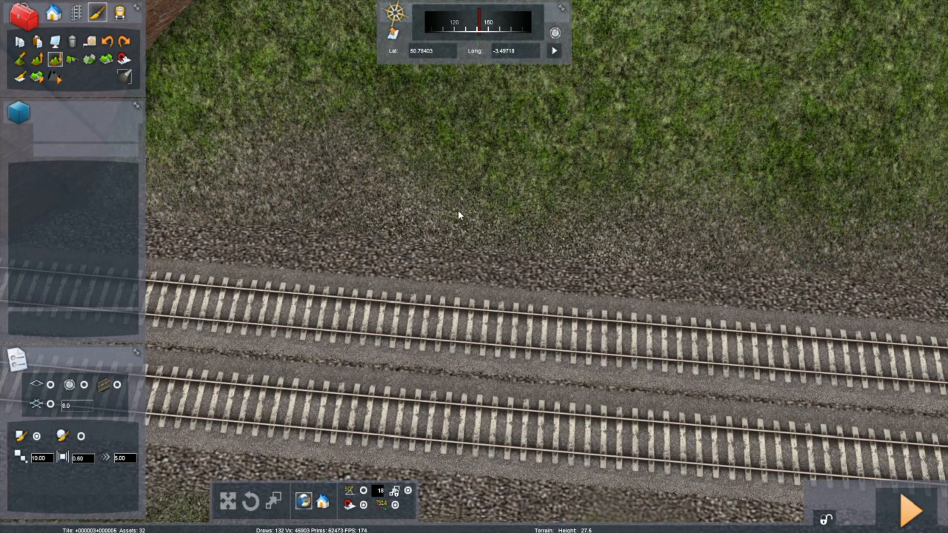
scroll(397, 282, down, 5)
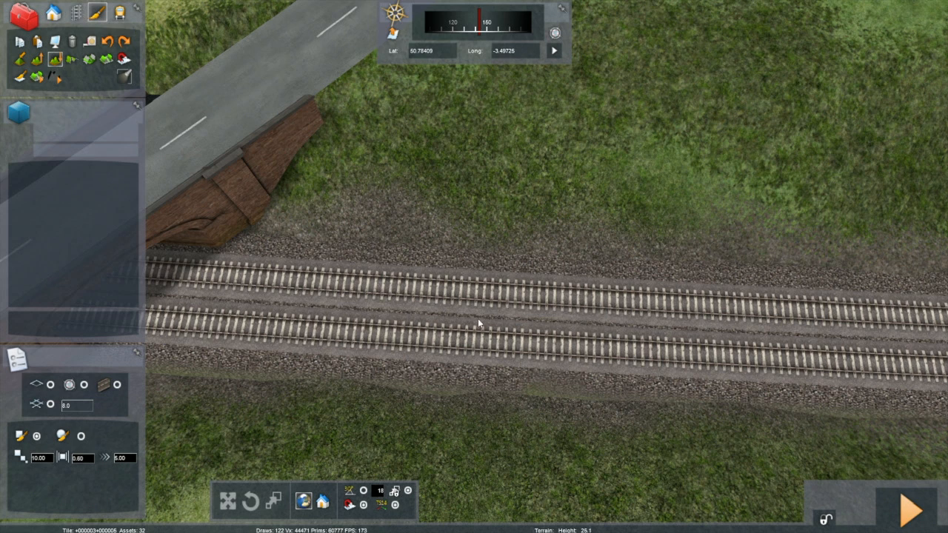
click(20, 76)
scroll(53, 254, down, 1)
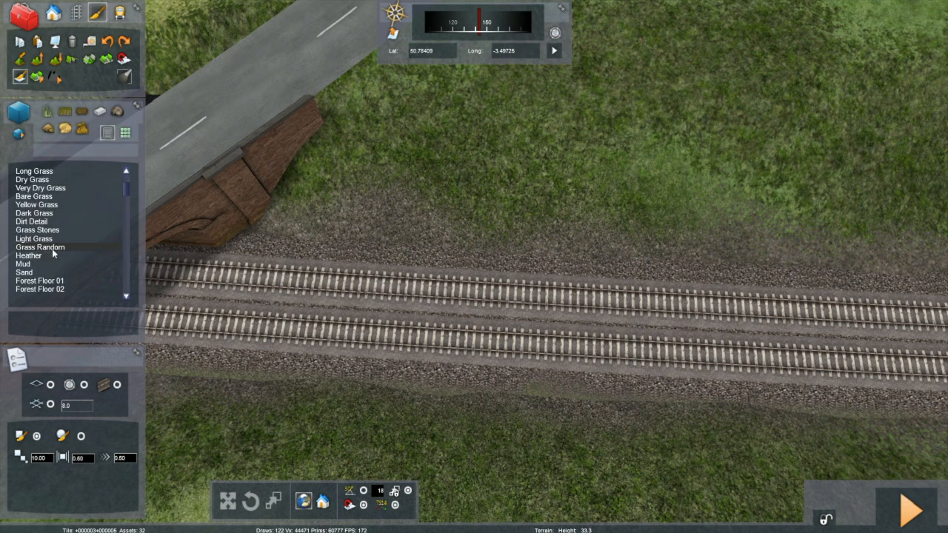
scroll(52, 247, up, 1)
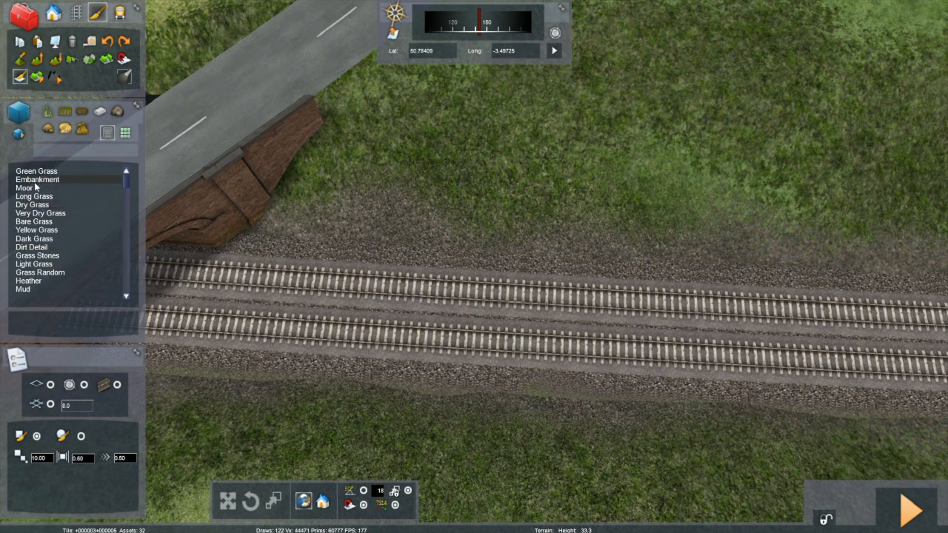
click(37, 179)
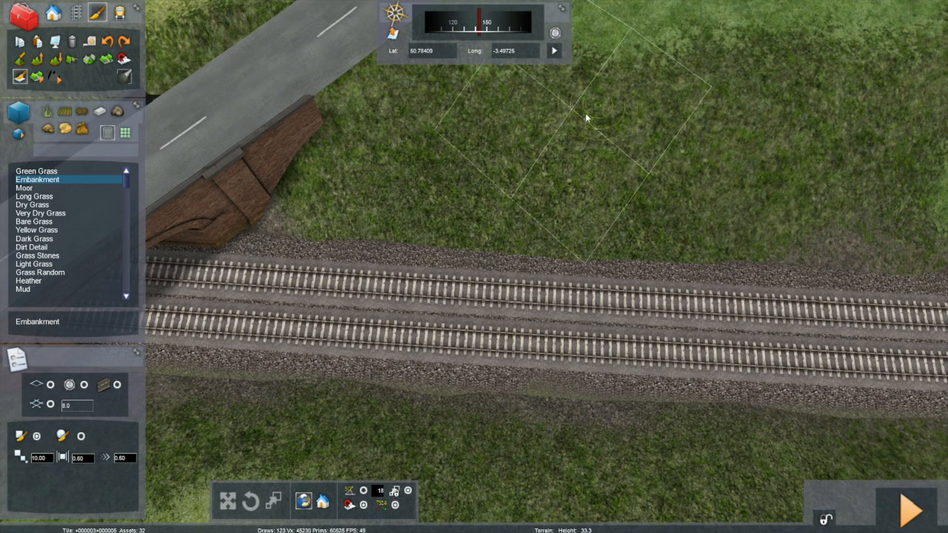
Continue the Embankment texture over the bright grass and bare soil further along the opposite bank.
key(Right)
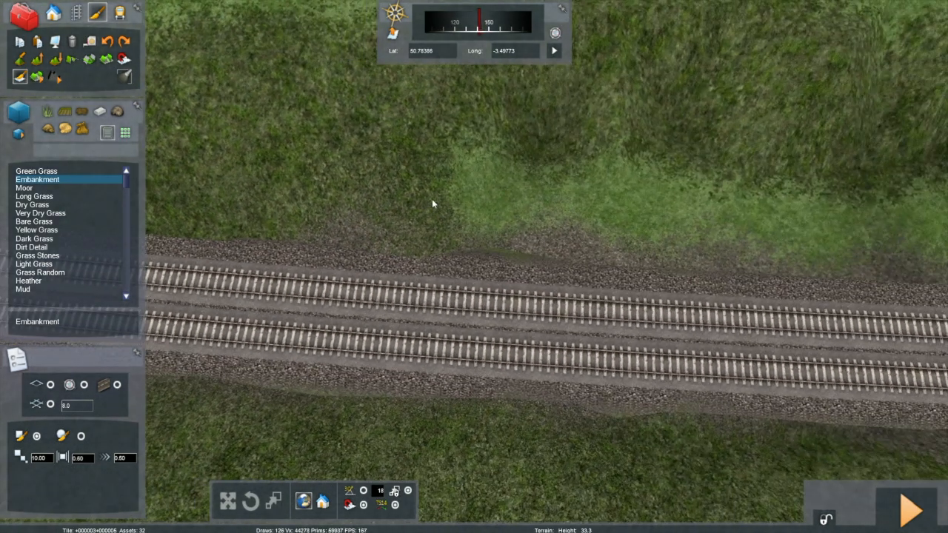
mouse_move(432, 199)
mouse_down()
mouse_move(595, 223)
mouse_move(452, 224)
mouse_move(818, 244)
mouse_move(573, 222)
mouse_move(902, 194)
mouse_move(513, 204)
mouse_up()
key(Right)
mouse_move(673, 248)
mouse_down()
mouse_move(712, 270)
mouse_move(618, 271)
mouse_move(798, 282)
mouse_move(903, 256)
mouse_move(356, 192)
mouse_up()
Paint the bare soil at the foot of the pale-grass bank with the Embankment texture.
right_drag(355, 192, 264, 150)
key(Up)
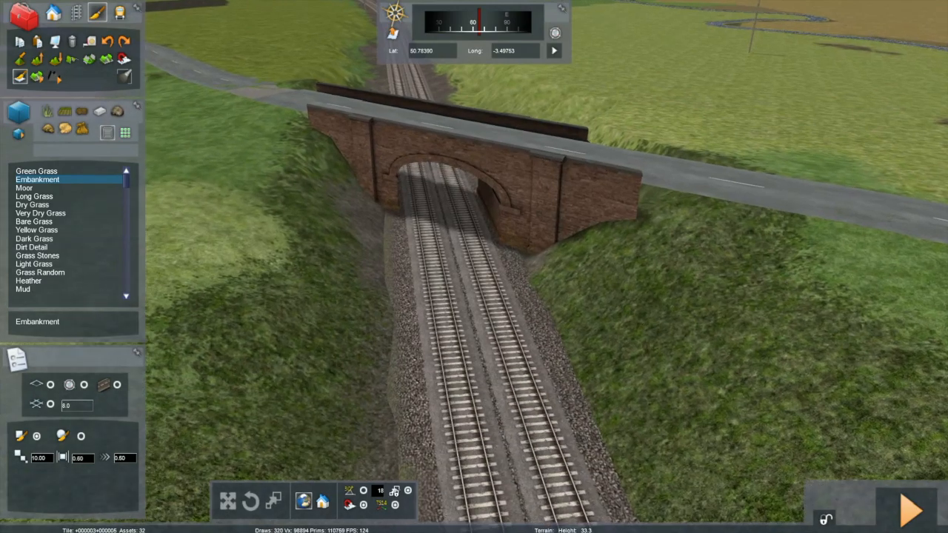
key(Up)
mouse_move(369, 228)
mouse_down()
mouse_move(362, 188)
mouse_move(334, 355)
mouse_move(322, 305)
mouse_move(412, 288)
mouse_up()
key(Up)
mouse_move(413, 286)
right_down()
mouse_move(416, 256)
mouse_move(577, 296)
mouse_move(607, 293)
right_up()
mouse_move(420, 287)
mouse_down()
mouse_move(475, 265)
mouse_move(404, 140)
mouse_up()
Raise the terrain at the foot of the pale-grass bank to close the gap along the ballast edge.
mouse_move(405, 140)
right_down()
mouse_move(355, 144)
mouse_move(358, 97)
mouse_move(337, 420)
right_up()
key(Up)
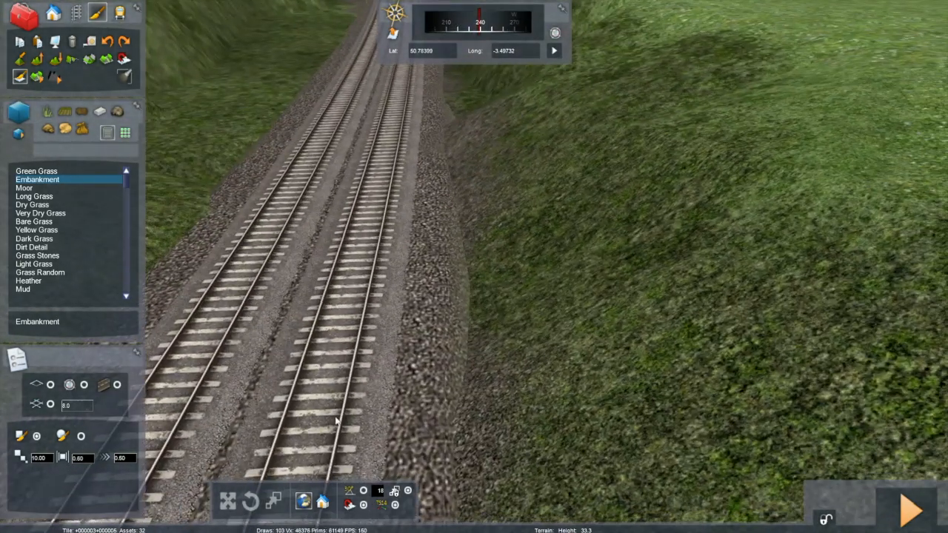
click(36, 60)
drag(458, 277, 449, 250)
click(458, 275)
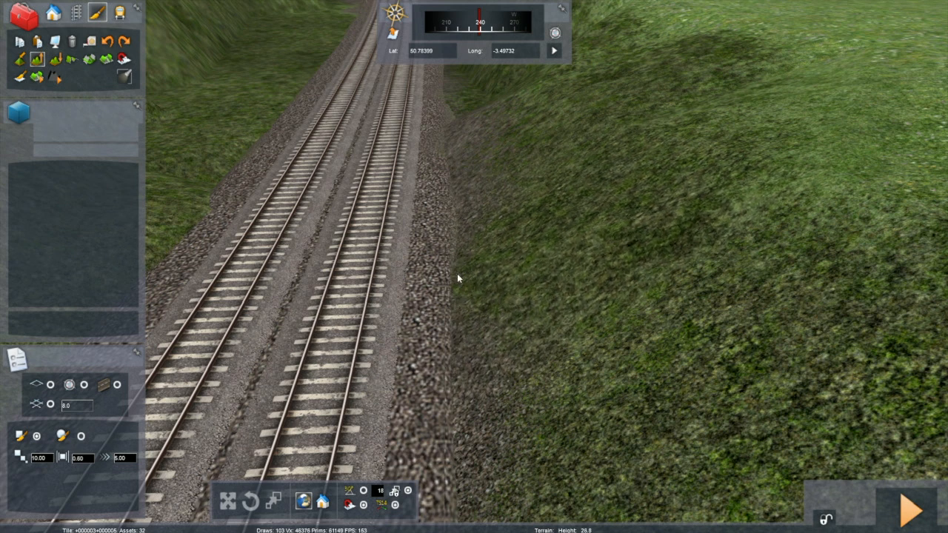
Raise the foot of the pale-grass bank along the ballast edge and lower the slope above it slightly.
click(460, 194)
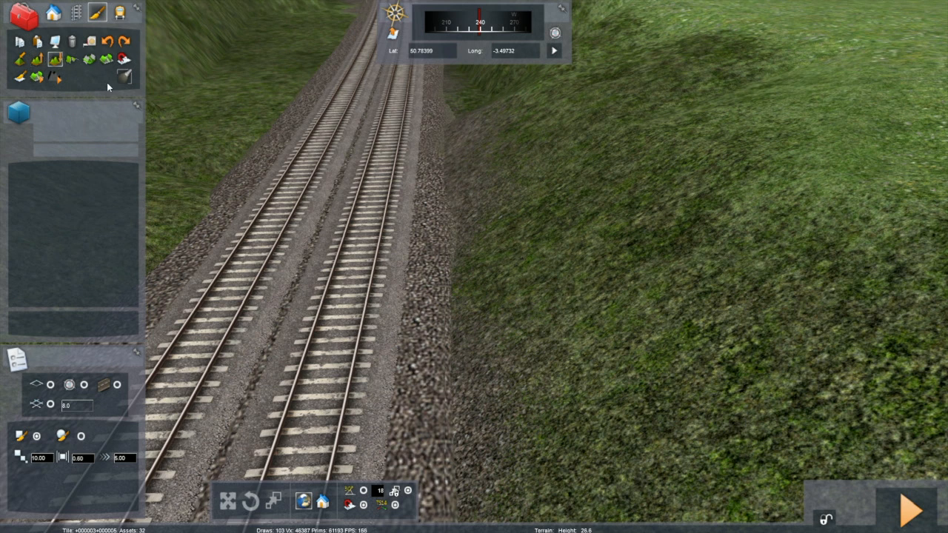
click(455, 125)
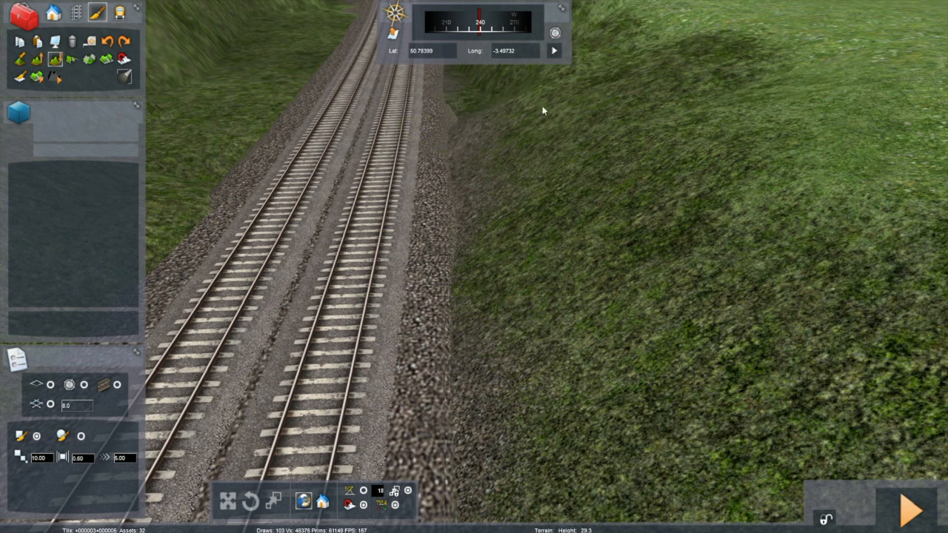
click(639, 158)
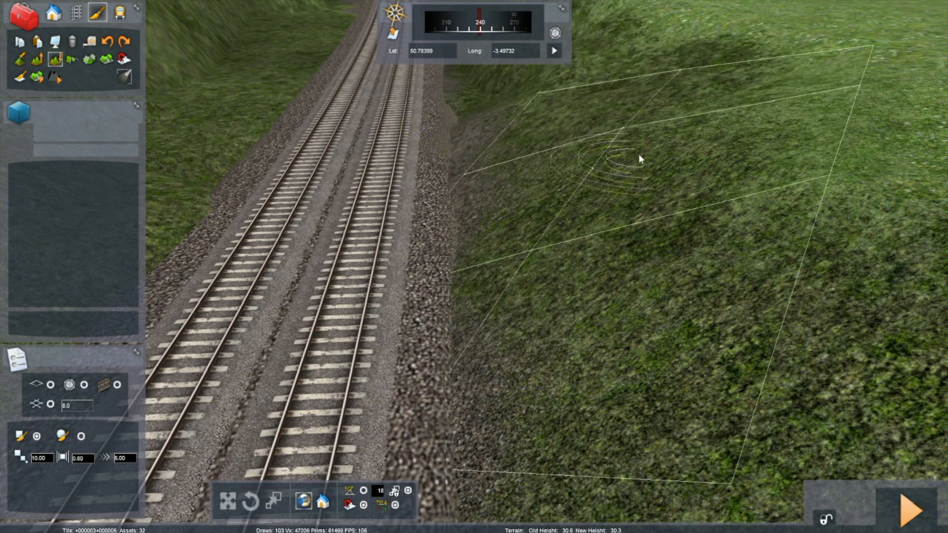
click(827, 188)
Paint the remaining bare soil patch at the foot of the pale-grass bank near the bridge with the Embankment texture.
right_drag(520, 287, 855, 81)
right_drag(484, 265, 481, 256)
right_drag(427, 214, 474, 96)
right_drag(482, 360, 422, 122)
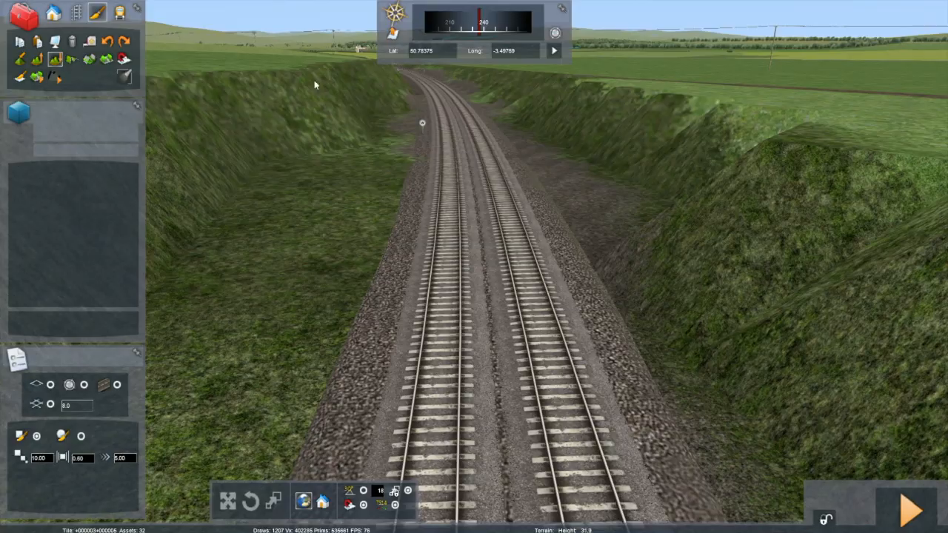
right_drag(474, 266, 204, 207)
key(Up)
right_drag(296, 126, 361, 282)
click(20, 76)
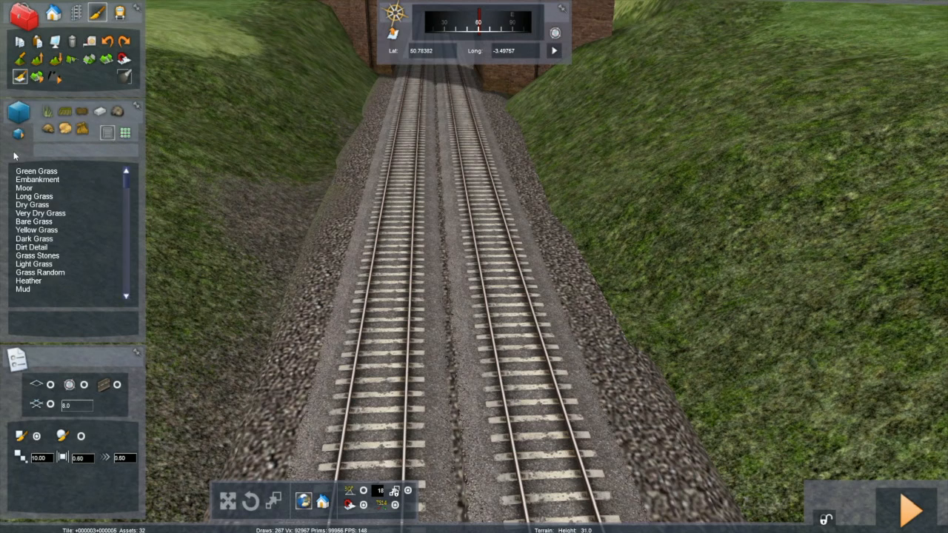
click(37, 179)
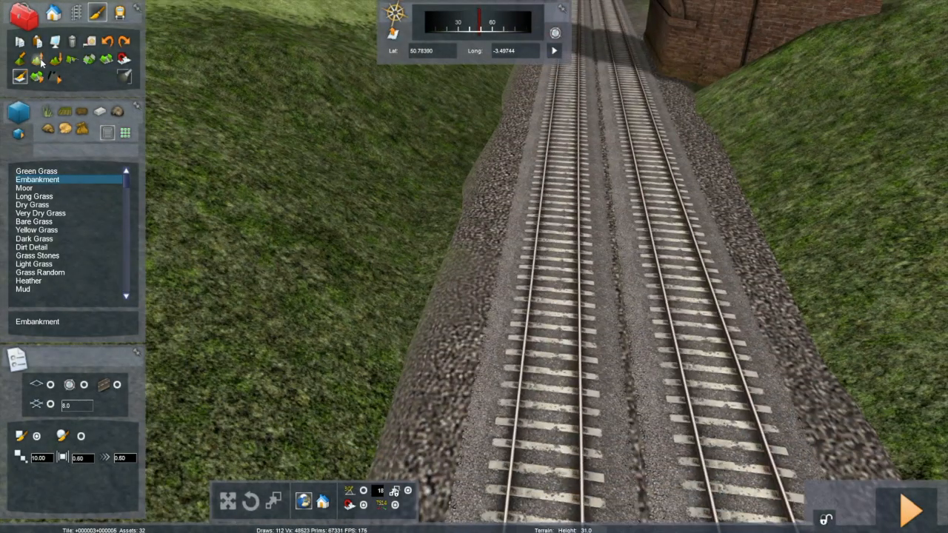
Raise the terrain along the foot of the pale-grass bank to narrow the wide ballast strip.
click(40, 61)
click(400, 202)
click(403, 185)
click(403, 179)
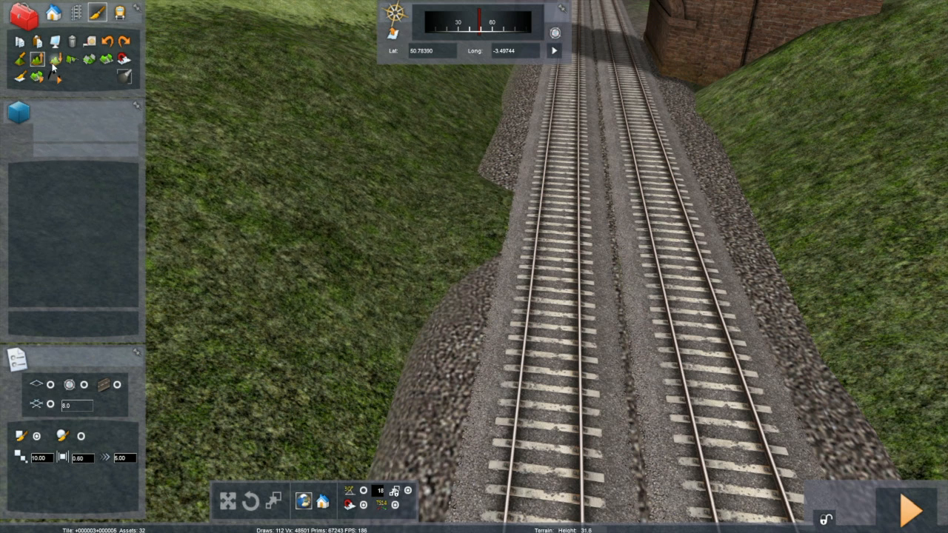
Lower the grass bulges that spill over the ballast beside the nearest track.
click(598, 250)
click(568, 211)
click(547, 230)
click(534, 190)
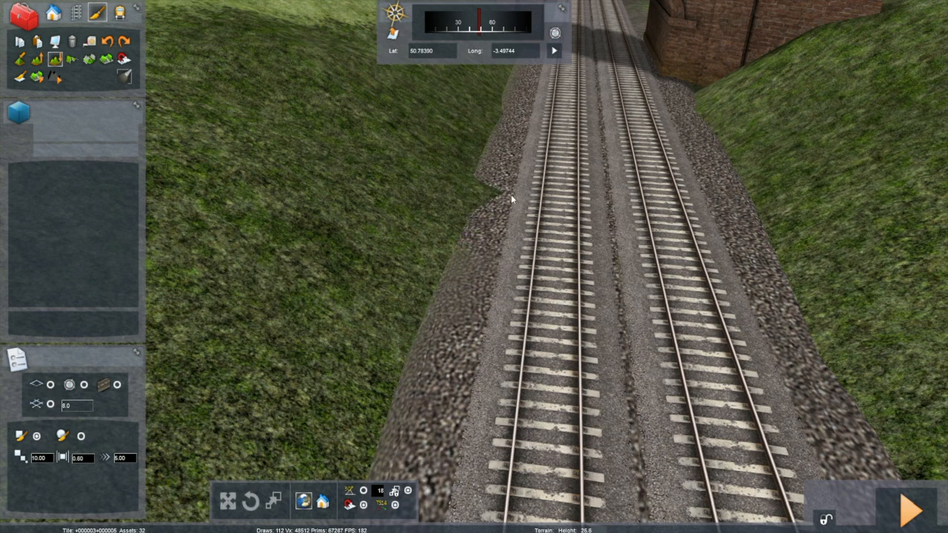
click(511, 198)
Raise the foot of the pale-grass bank closer to the bridge to straighten the edge of the ballast.
right_drag(595, 245, 333, 274)
key(Right)
key(Right)
key(Right)
right_drag(541, 252, 581, 240)
key(Up)
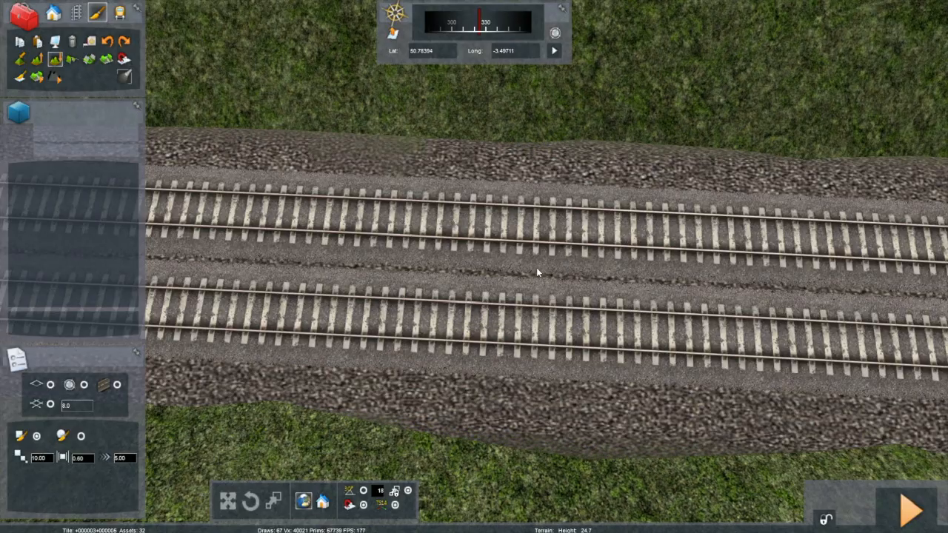
right_drag(513, 273, 648, 220)
key(Up)
key(Left)
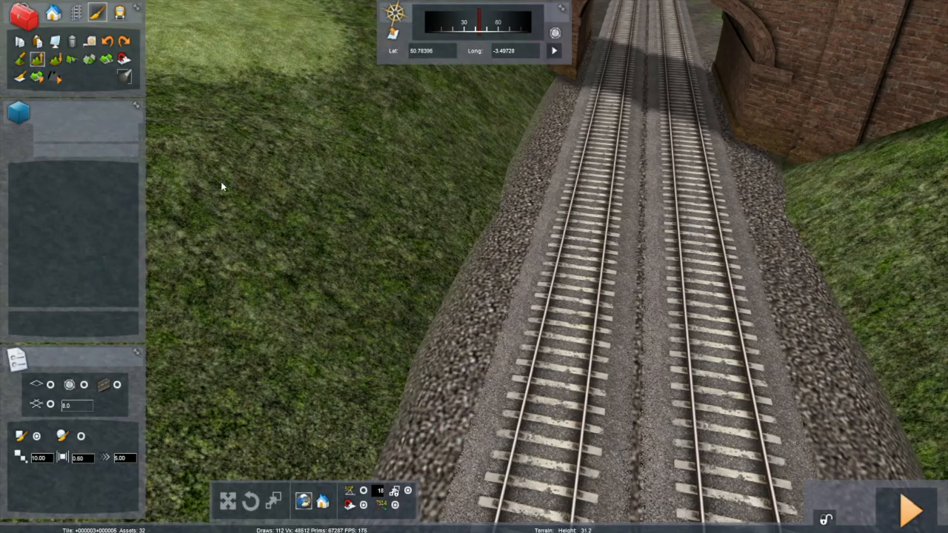
click(418, 318)
click(429, 305)
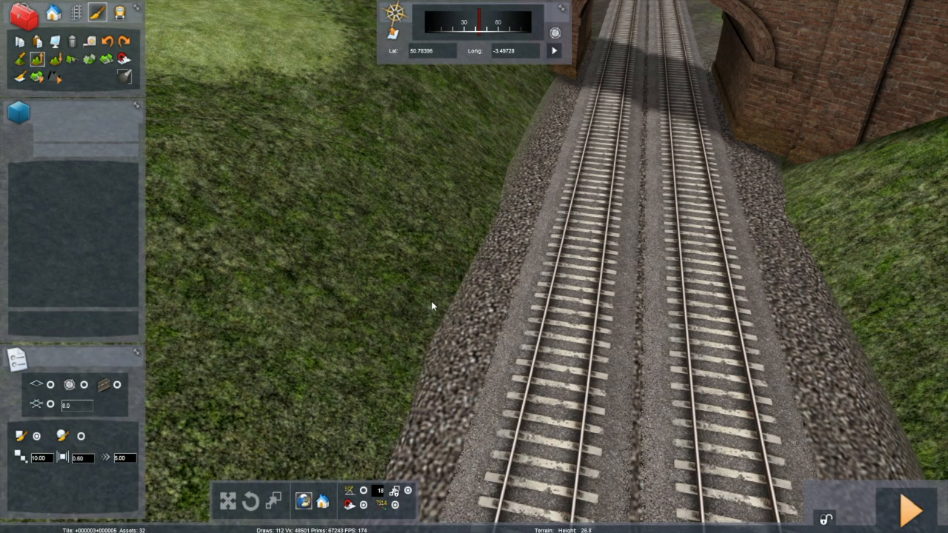
Shape the foot of the opposite bank beside the bridge so its grass meets the ballast evenly.
key(Down)
right_drag(439, 314, 498, 346)
key(Up)
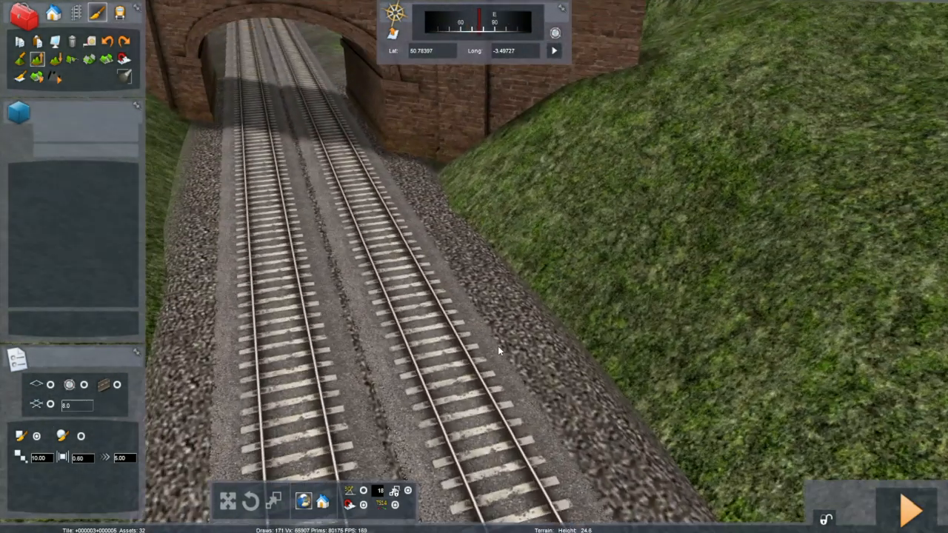
drag(605, 359, 614, 375)
key(Down)
right_drag(578, 288, 491, 311)
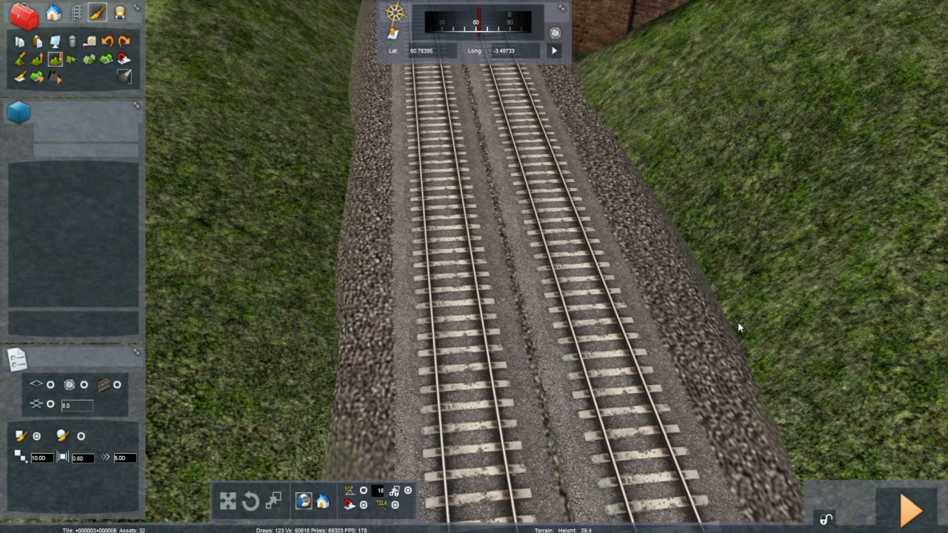
Inspect the finished slopes, ballast edges and textures of the cutting from both sides of the bridge.
right_drag(765, 385, 764, 285)
key(Up)
key(Up)
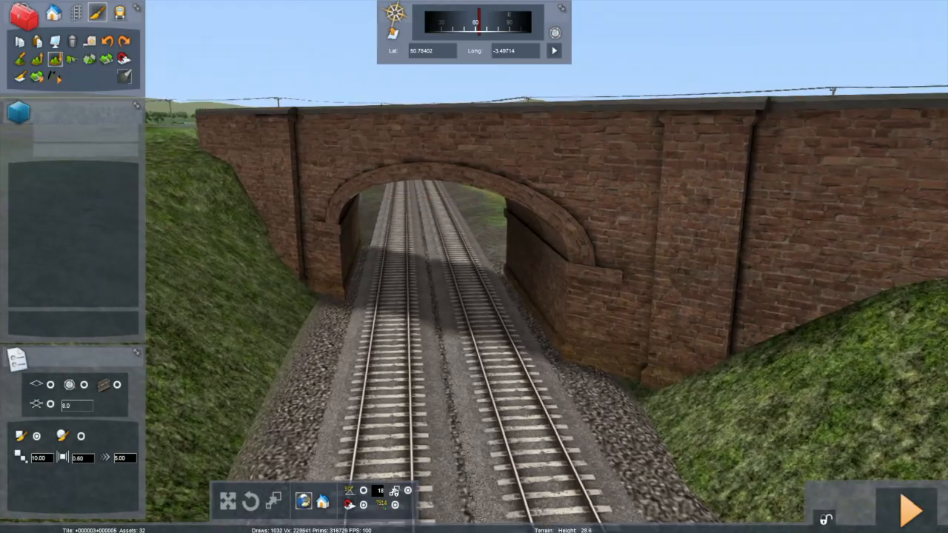
key(Up)
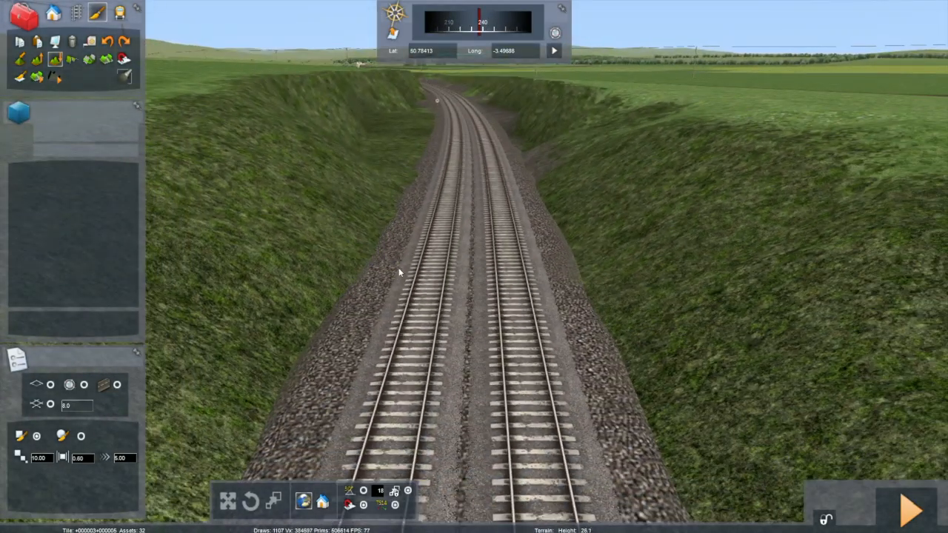
key(Left)
key(Right)
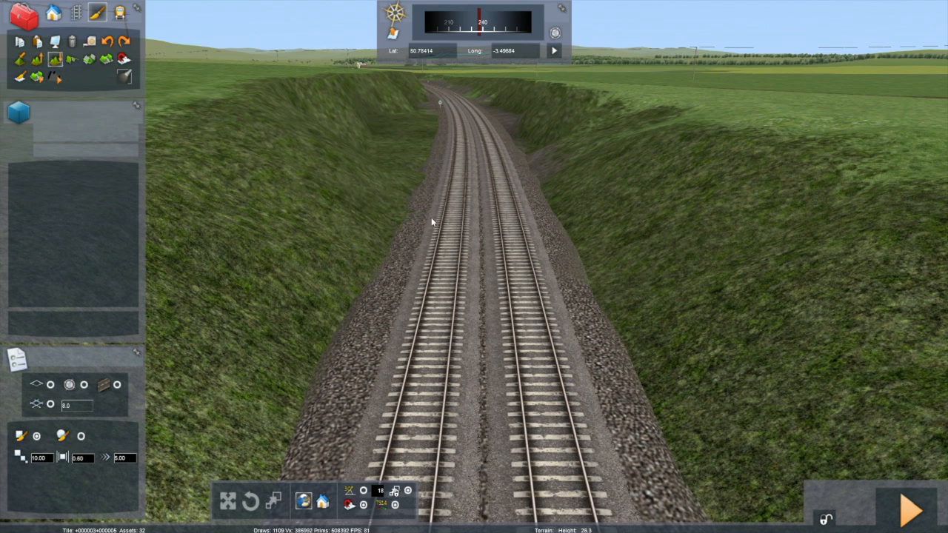
right_drag(301, 154, 334, 160)
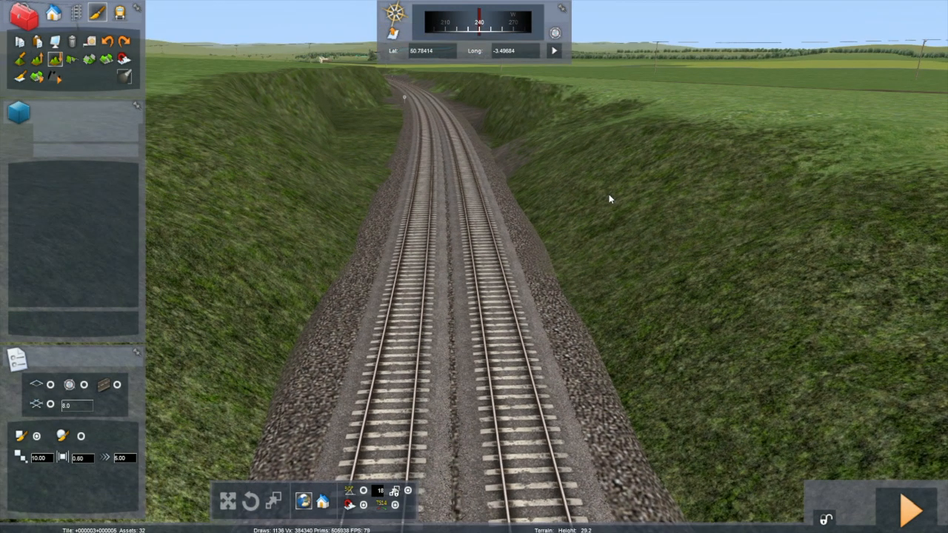
mouse_move(626, 296)
right_down()
mouse_move(626, 260)
mouse_move(563, 303)
mouse_move(463, 305)
mouse_move(456, 315)
mouse_move(629, 285)
mouse_move(636, 298)
right_up()
key(Right)
key(Down)
key(Down)
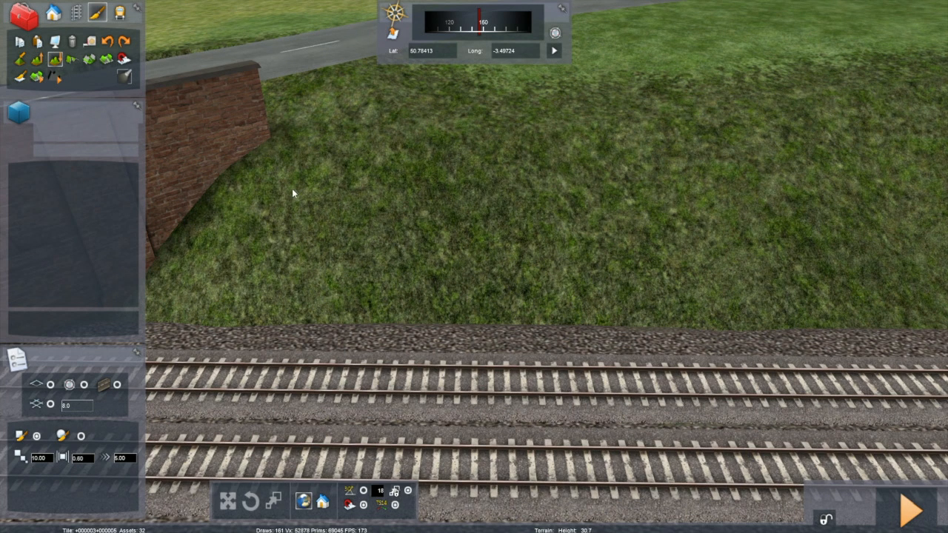
Switch to placing scenery objects and find the TSA Embankment models among the vegetation assets.
click(55, 13)
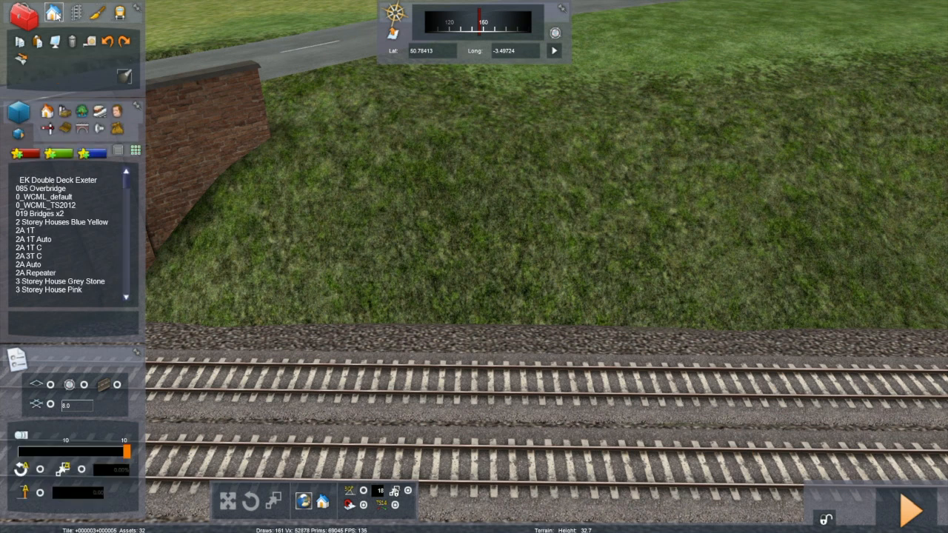
click(80, 114)
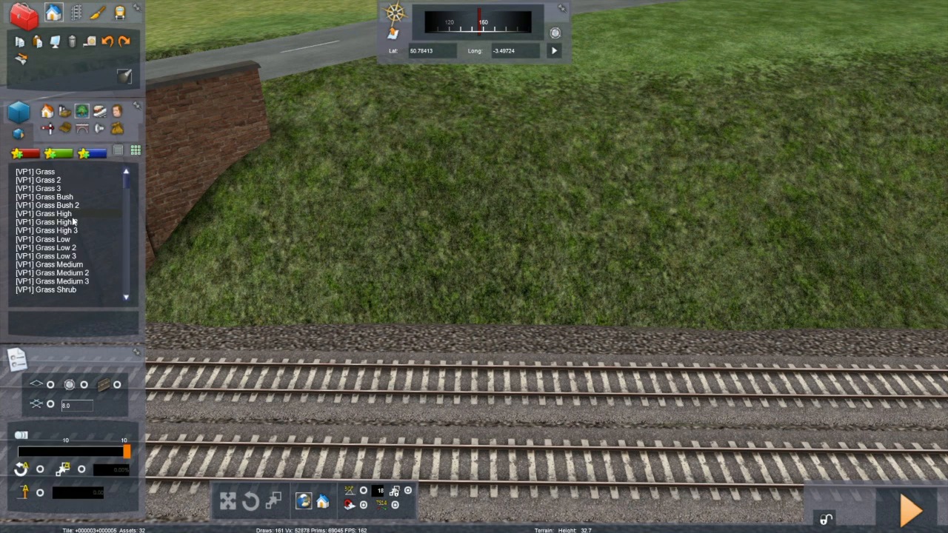
key(t)
scroll(80, 231, down, 15)
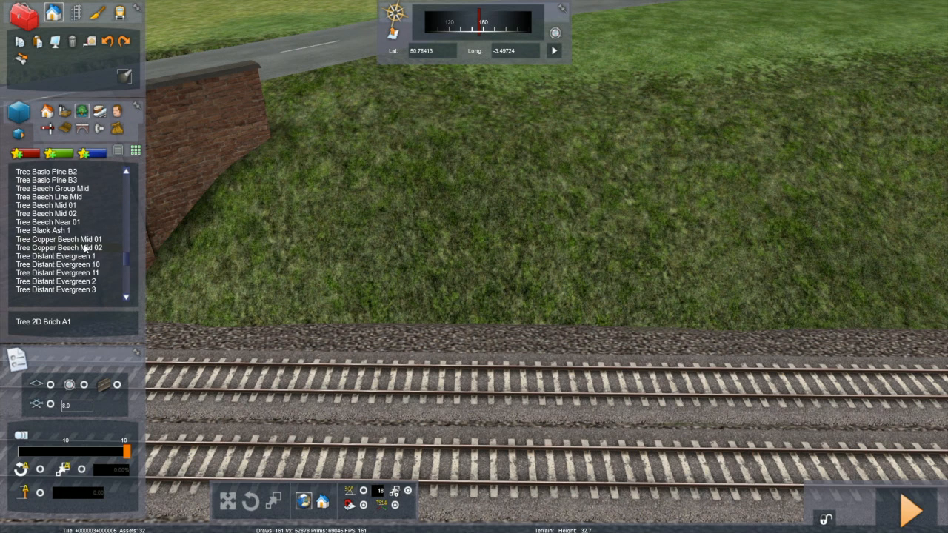
scroll(84, 244, down, 15)
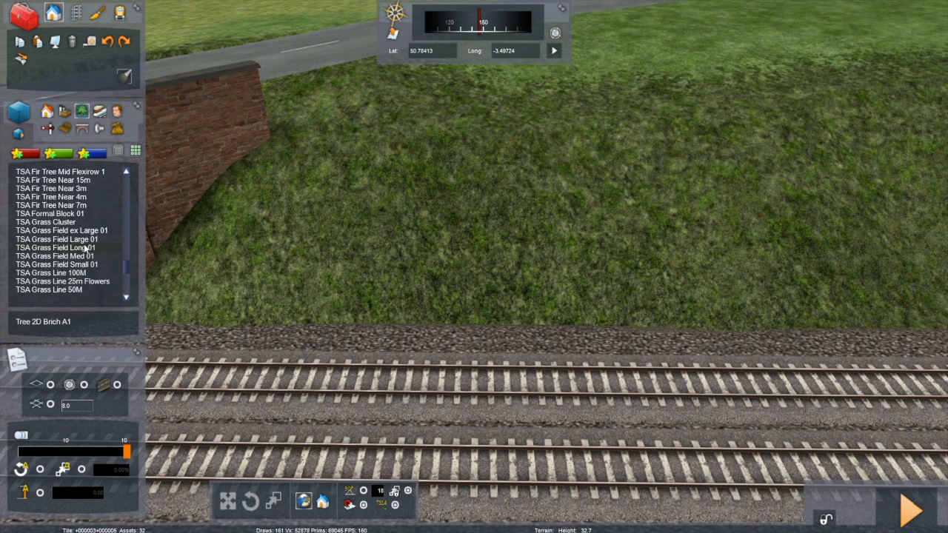
scroll(83, 244, down, 10)
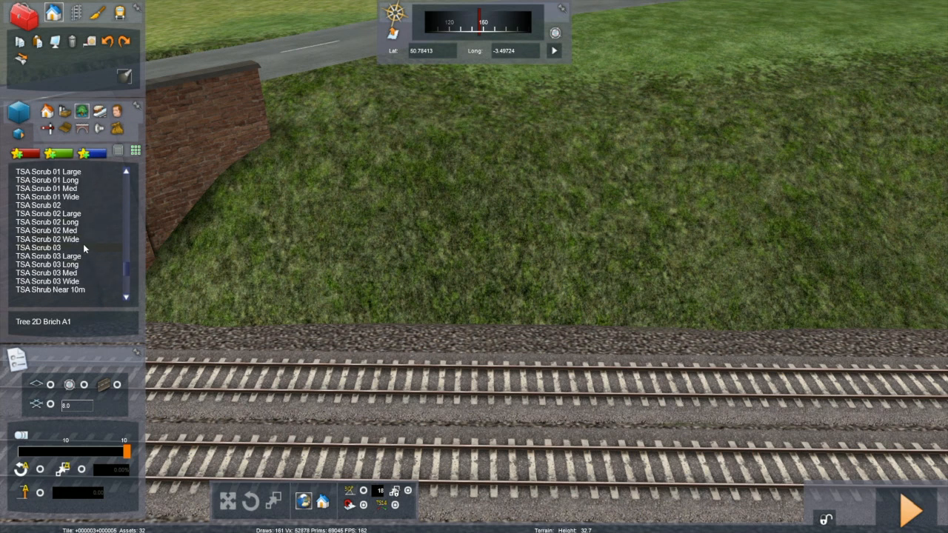
scroll(84, 248, up, 15)
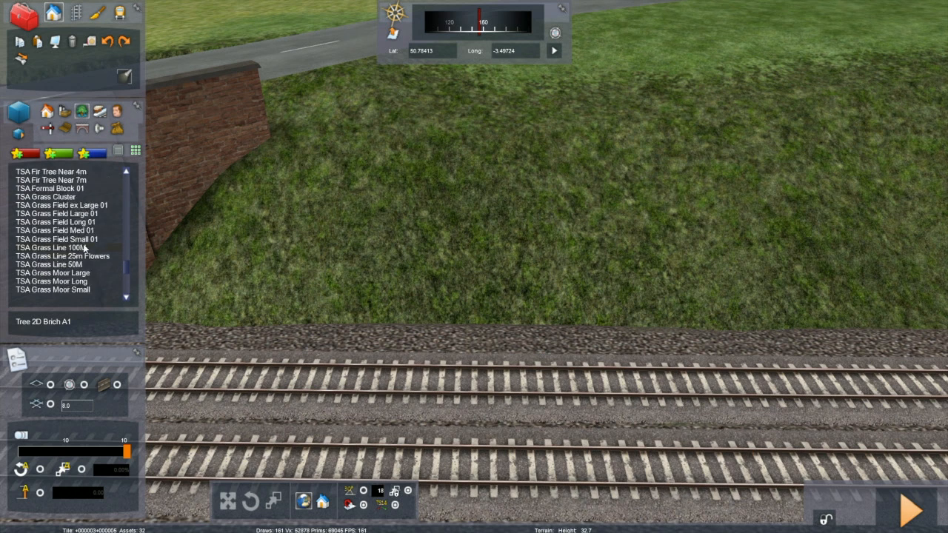
scroll(83, 248, up, 3)
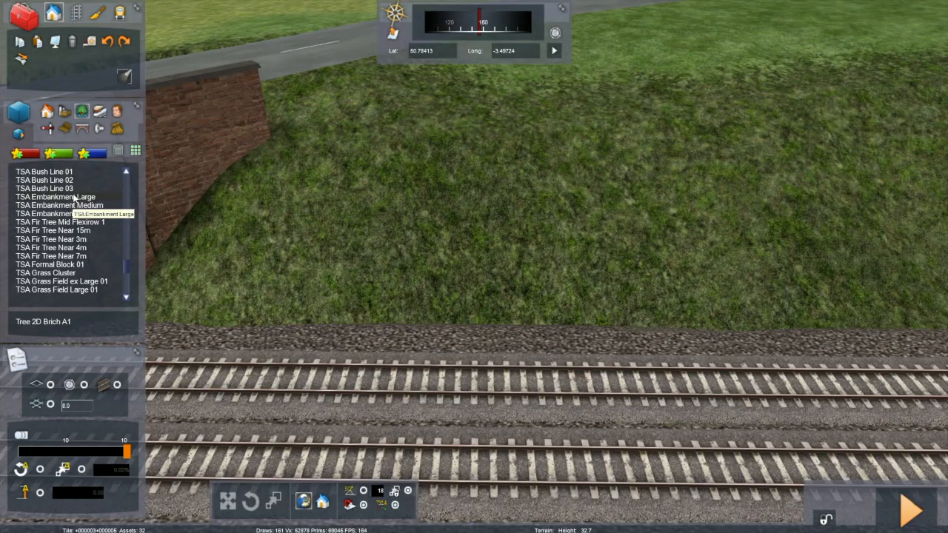
Try a TSA Embankment Large vegetation strip on the bank beside the bridge wall and delete it.
click(74, 198)
key(Down)
right_drag(506, 241, 521, 268)
key(Right)
drag(643, 172, 553, 185)
click(604, 340)
right_drag(604, 340, 592, 296)
right_drag(467, 241, 457, 272)
click(509, 251)
key(Delete)
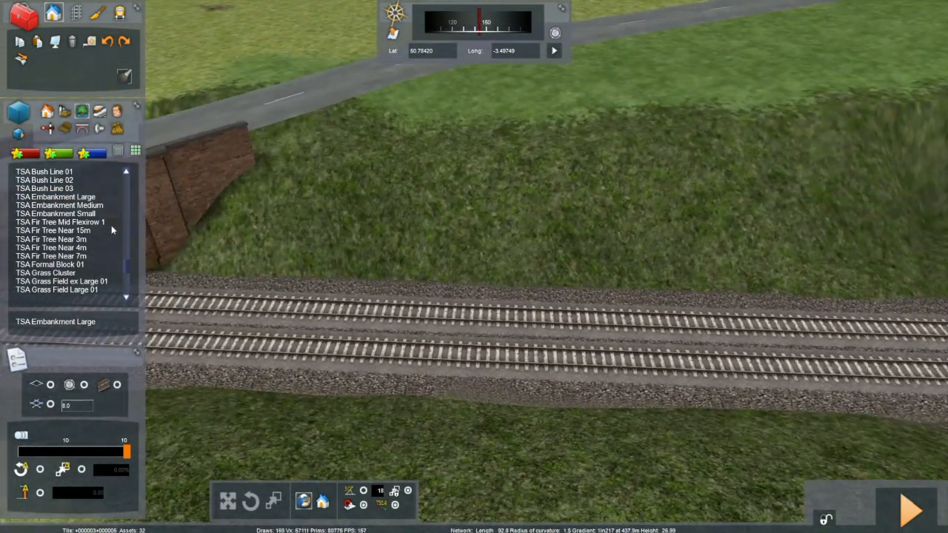
drag(567, 220, 502, 244)
right_click(502, 244)
click(500, 241)
key(Delete)
Place a TSA Embankment Medium vegetation strip on the bank and shift it along the slope towards the bridge wall.
drag(567, 239, 470, 240)
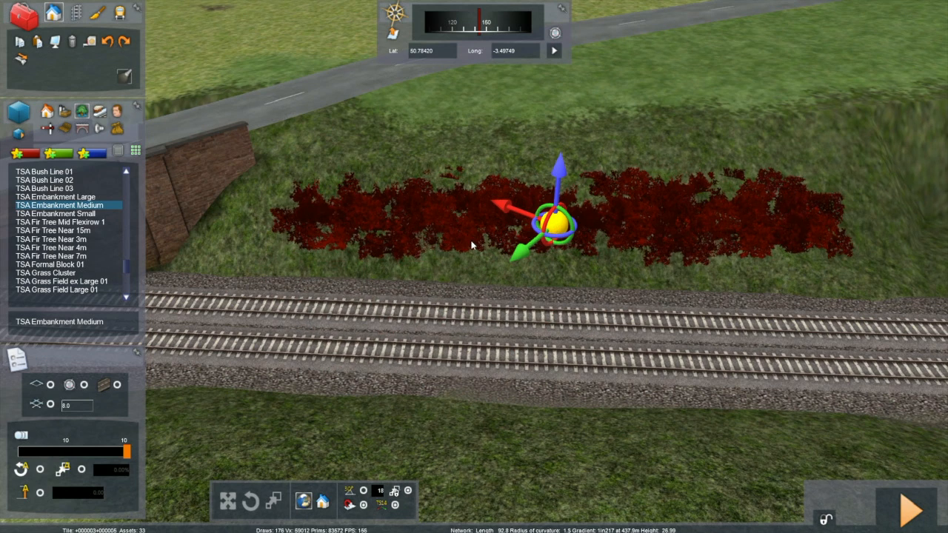
right_click(693, 237)
drag(692, 237, 610, 232)
drag(474, 217, 474, 248)
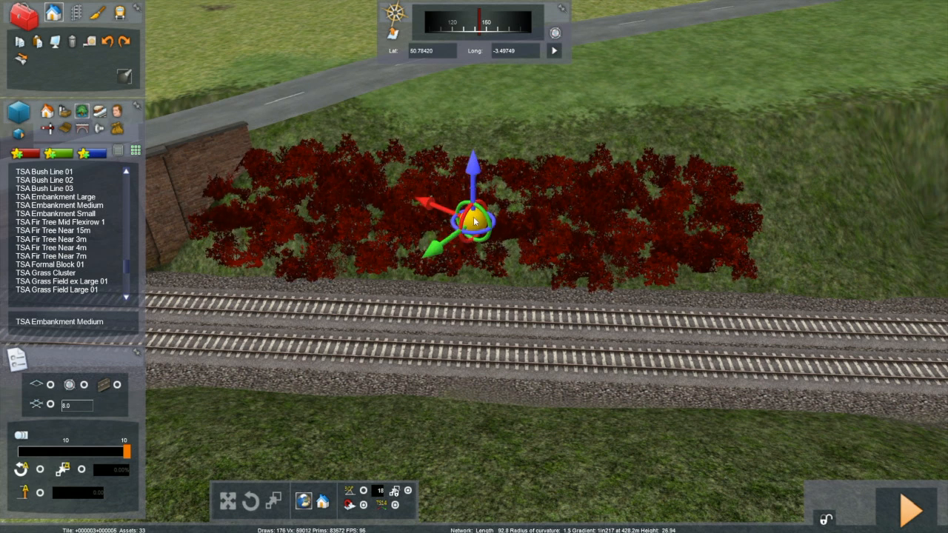
click(394, 508)
click(394, 508)
click(395, 508)
click(394, 508)
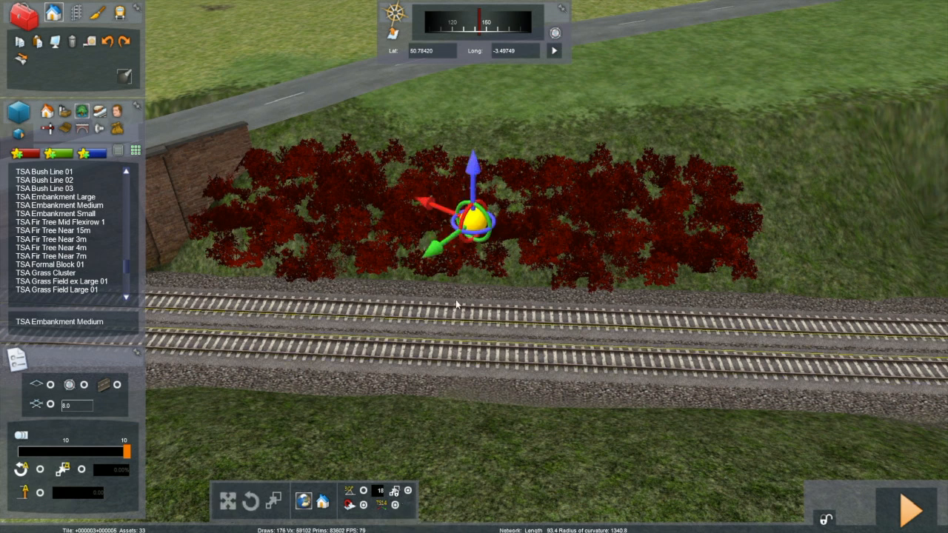
Shift the TSA Embankment Medium strip away from the tracks and sink it partly into the slope.
drag(474, 165, 490, 229)
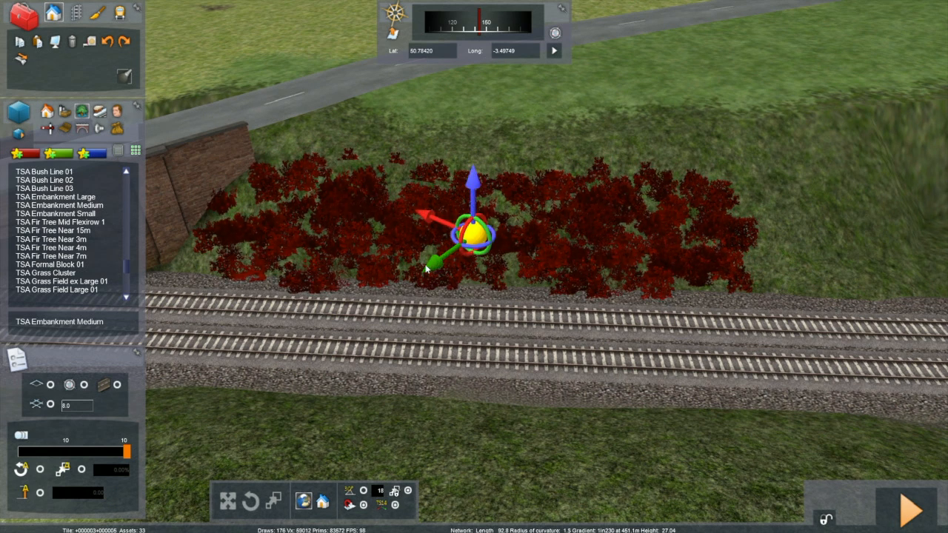
drag(427, 268, 461, 251)
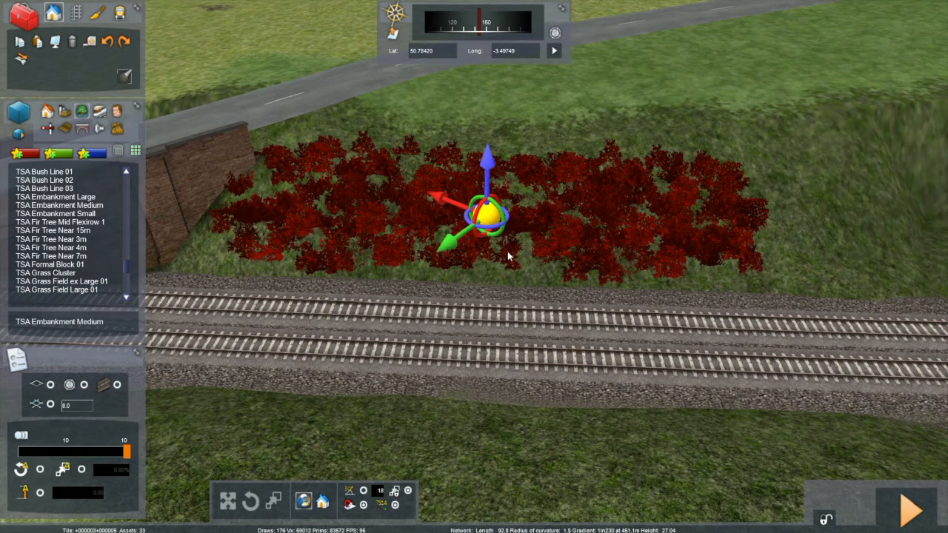
drag(486, 165, 476, 195)
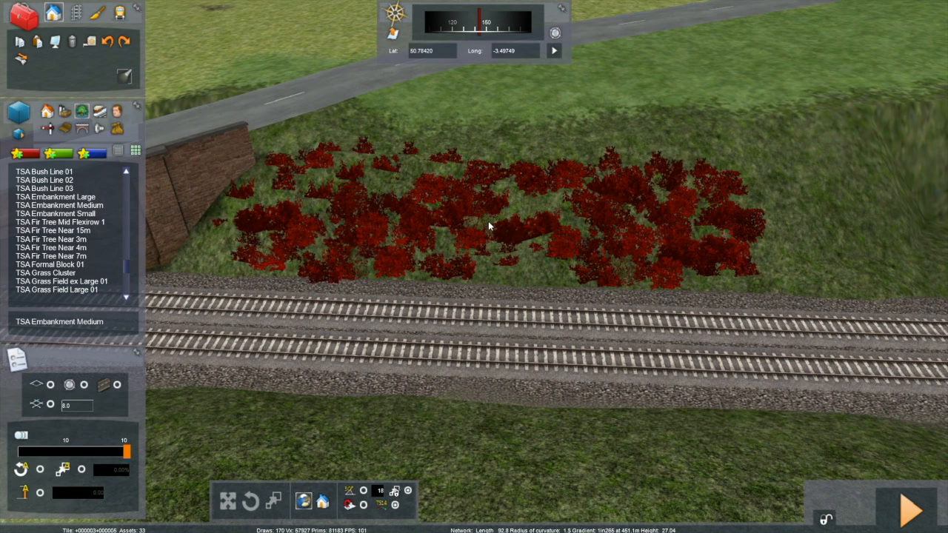
drag(488, 171, 491, 173)
Fine-tune the height and distance from the track of the TSA Embankment Medium strip so it follows the bank.
right_drag(474, 337, 650, 250)
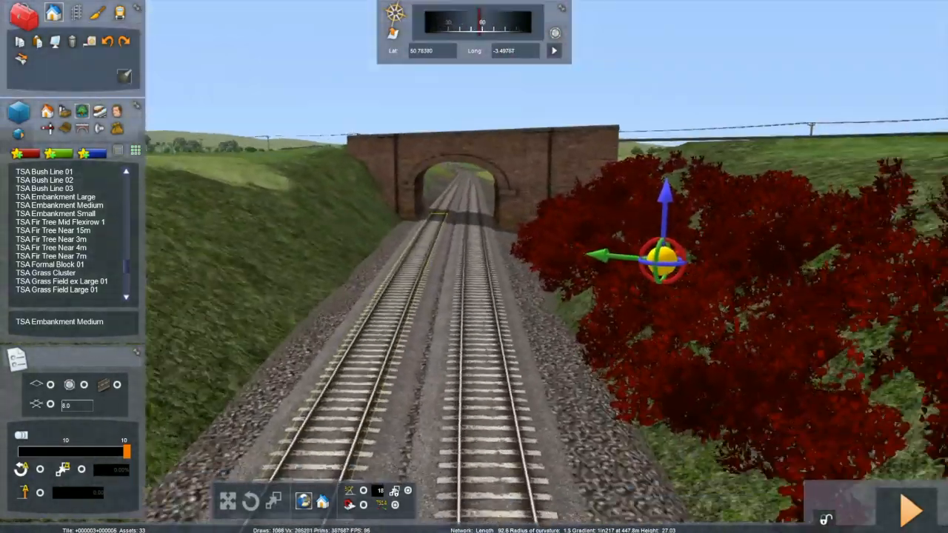
right_drag(474, 296, 503, 341)
drag(482, 77, 482, 90)
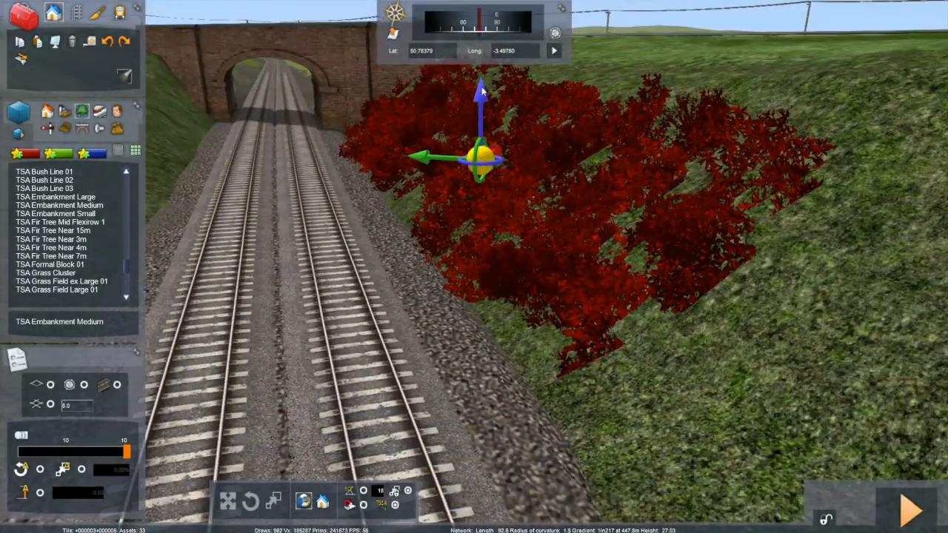
drag(489, 173, 486, 159)
drag(420, 158, 432, 155)
click(587, 230)
click(554, 218)
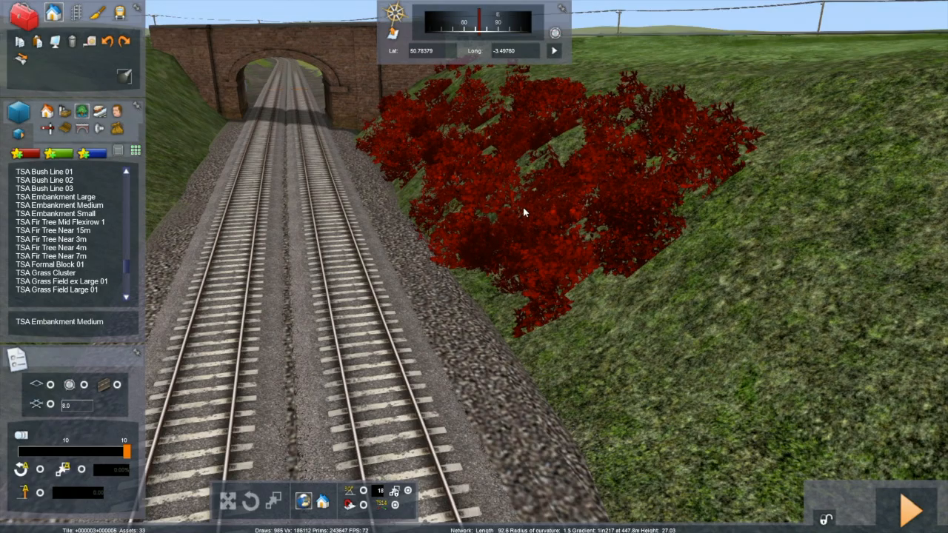
Inspect the placed vegetation strip along the foot of the bank and its gap to the ballast.
click(524, 213)
click(695, 399)
right_drag(692, 398, 800, 370)
key(Up)
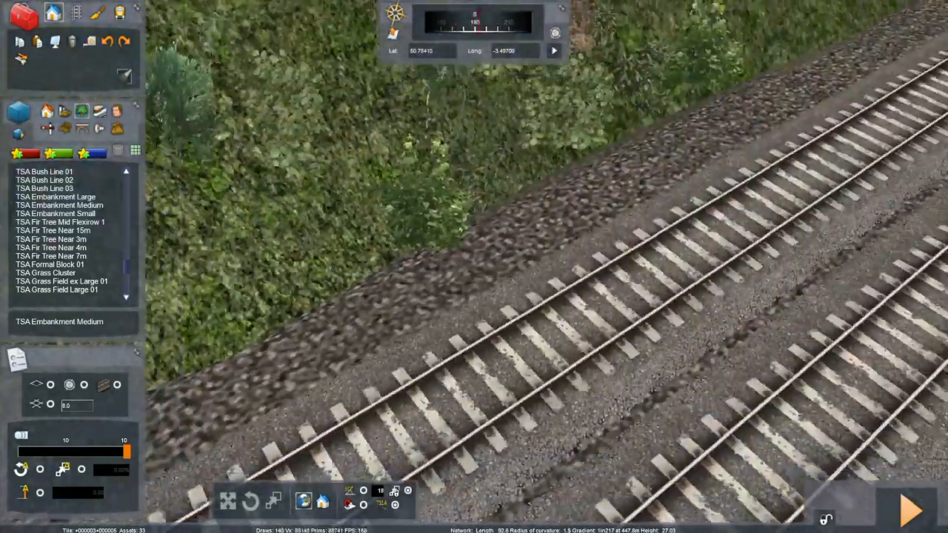
key(Down)
key(Up)
right_drag(548, 296, 474, 319)
key(Right)
right_drag(548, 318, 489, 327)
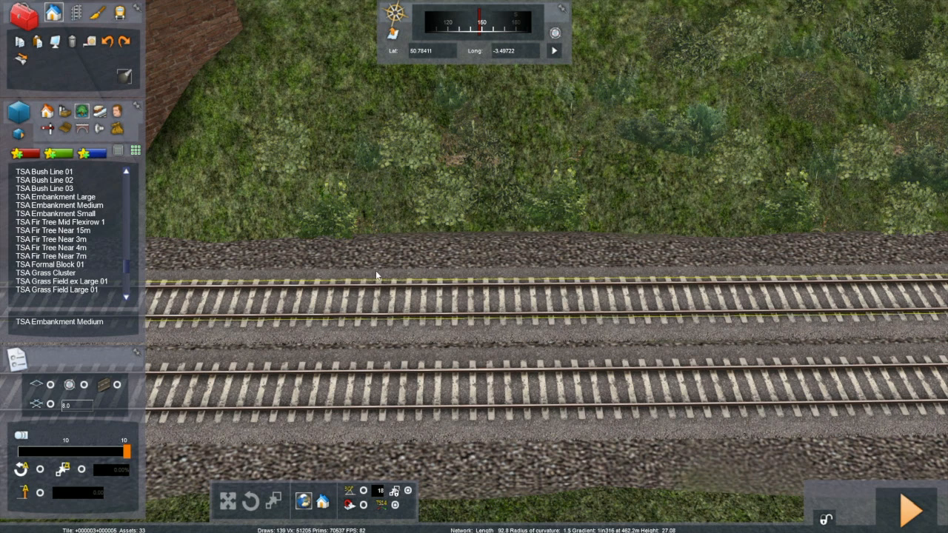
Search the vegetation assets for RL grass and weed strips and choose RL Grass Weeds Line 01.
key(r)
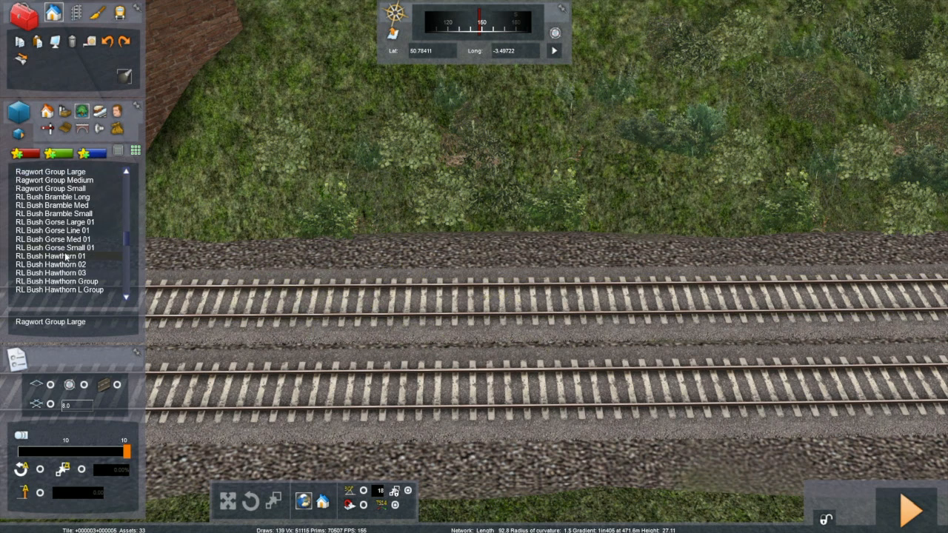
scroll(65, 256, down, 8)
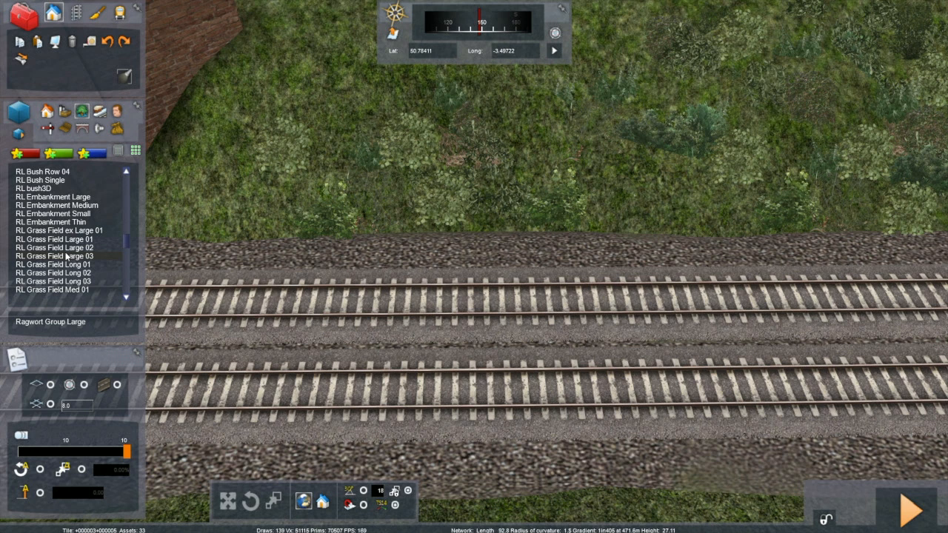
scroll(66, 257, down, 1)
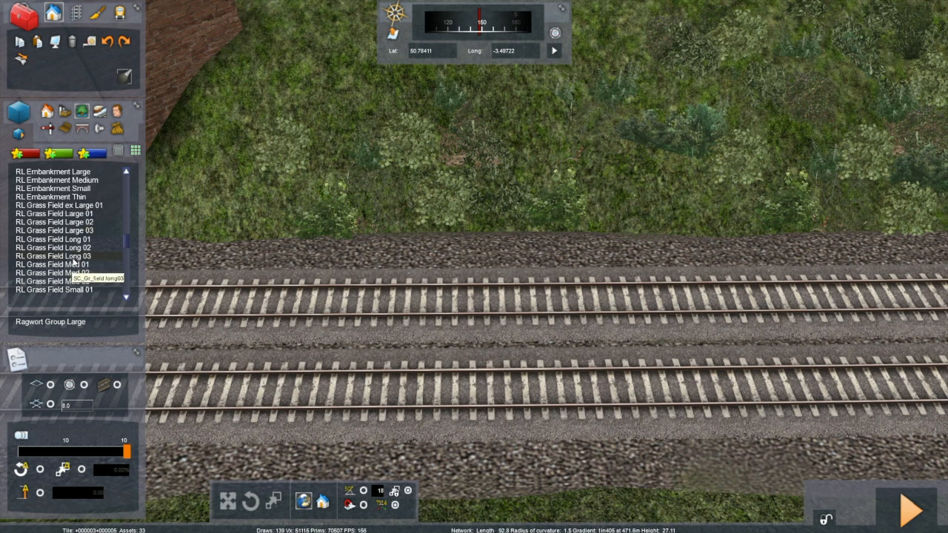
scroll(74, 261, up, 2)
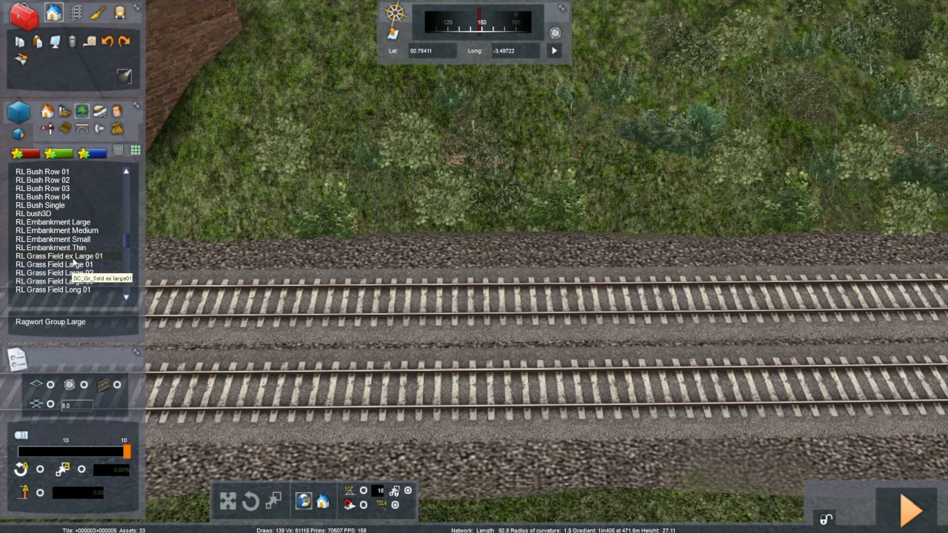
scroll(73, 257, down, 6)
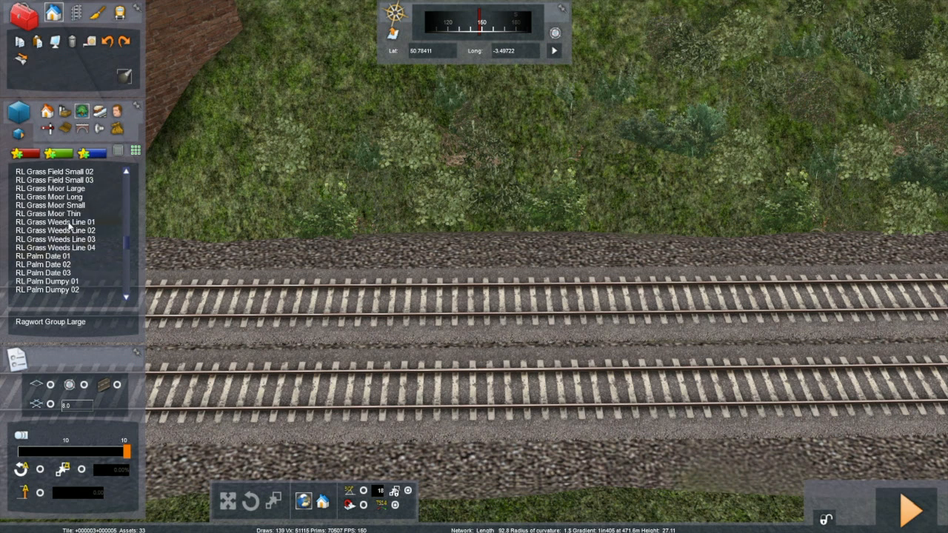
click(69, 224)
Place an RL Grass Weeds Line 01 strip along the foot of the bank beside the ballast and adjust its position.
drag(423, 234, 448, 221)
right_click(549, 263)
drag(378, 228, 379, 260)
drag(371, 180, 369, 168)
drag(377, 232, 374, 230)
click(499, 292)
Fine-tune the fit of the weed strip to the foot of the bank at its far end.
key(Right)
right_drag(485, 307, 407, 319)
key(Right)
key(Down)
mouse_move(485, 307)
right_down()
mouse_move(470, 308)
mouse_move(485, 307)
right_up()
key(Right)
click(682, 202)
mouse_move(682, 203)
mouse_down()
mouse_move(691, 189)
mouse_move(680, 190)
mouse_up()
Duplicate the weed strip and place the copy farther along the edge of the ballast.
right_drag(680, 189, 770, 192)
key(Left)
right_drag(444, 235, 509, 234)
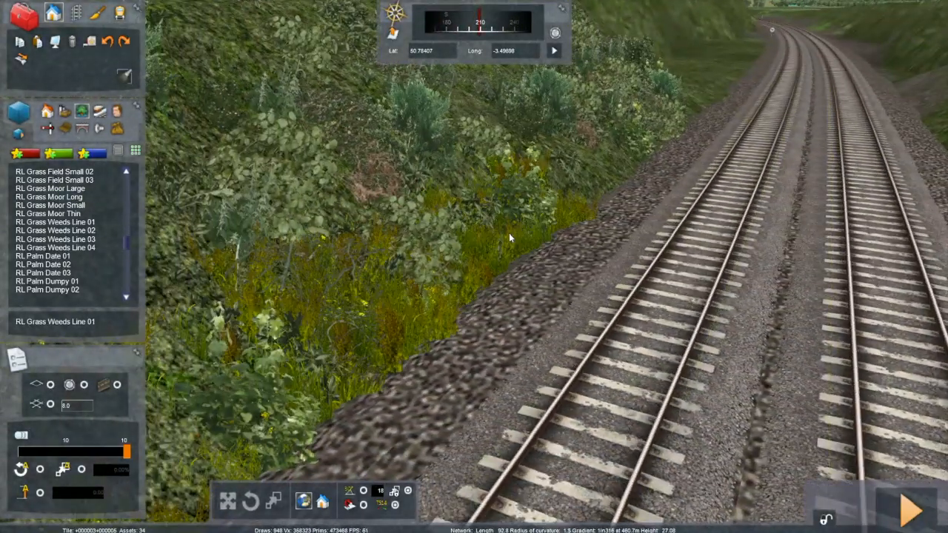
click(509, 233)
click(36, 45)
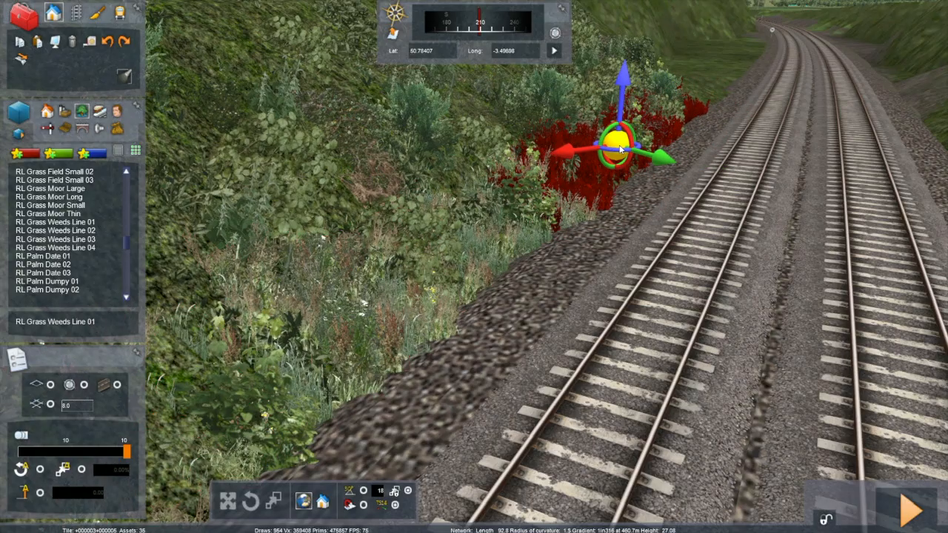
click(621, 150)
right_click(818, 214)
Search the vegetation assets for bush groups, add Bushes A Flexigroup 7 to the red favourites and show that list.
key(Right)
mouse_move(730, 269)
right_down()
mouse_move(734, 215)
mouse_move(663, 300)
mouse_move(670, 263)
mouse_move(667, 274)
mouse_move(718, 271)
right_up()
key(Down)
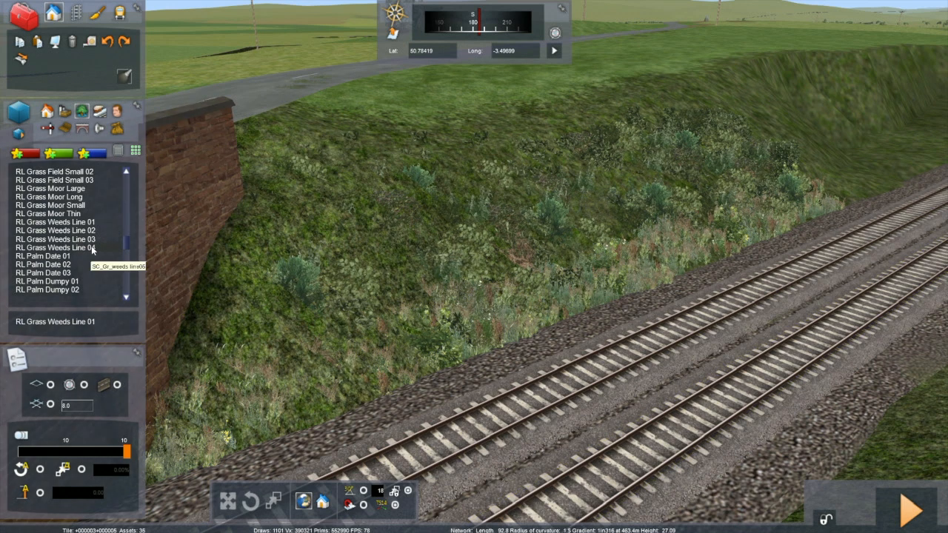
key(b)
scroll(65, 241, down, 6)
scroll(65, 243, down, 10)
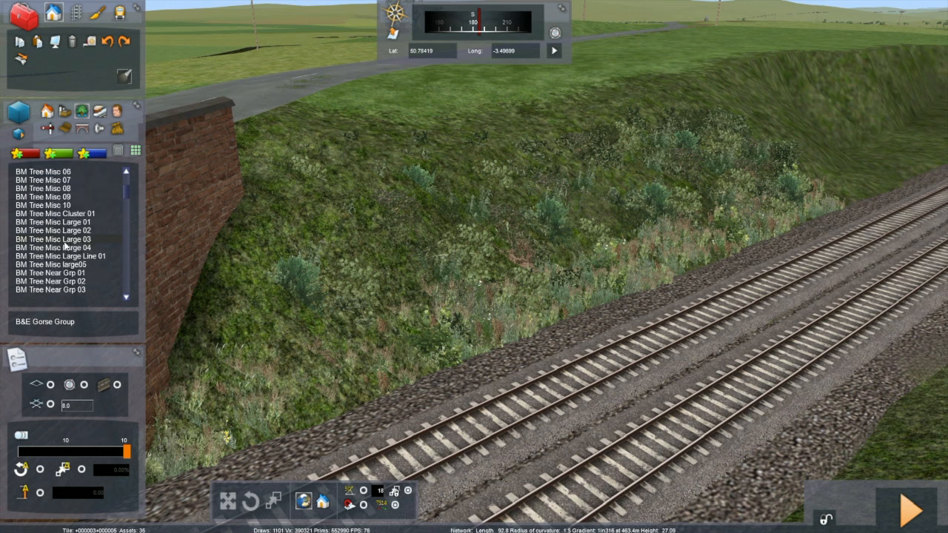
scroll(65, 247, down, 10)
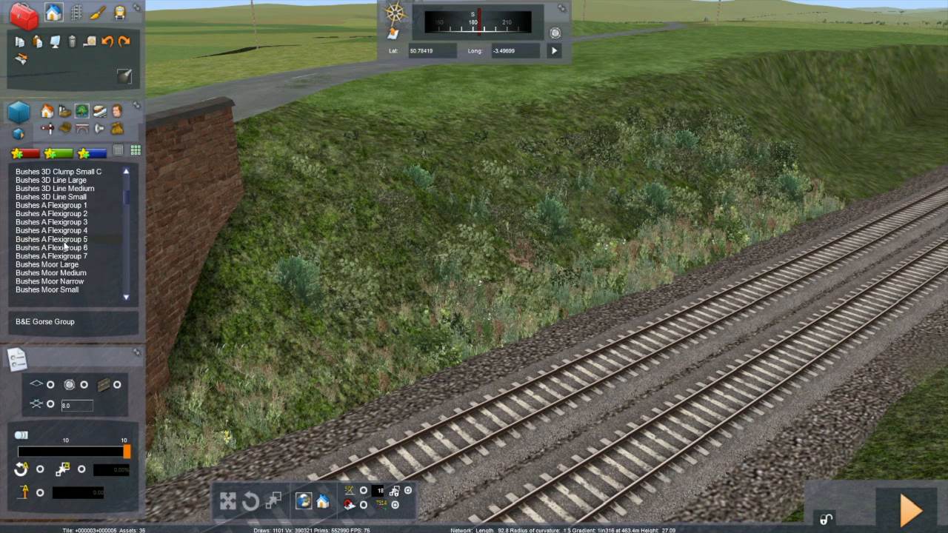
scroll(64, 246, up, 2)
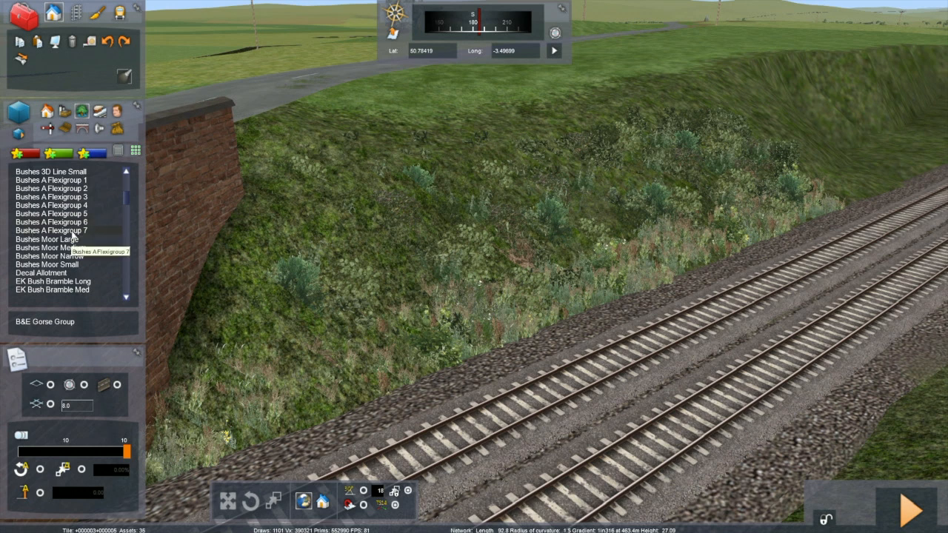
click(28, 157)
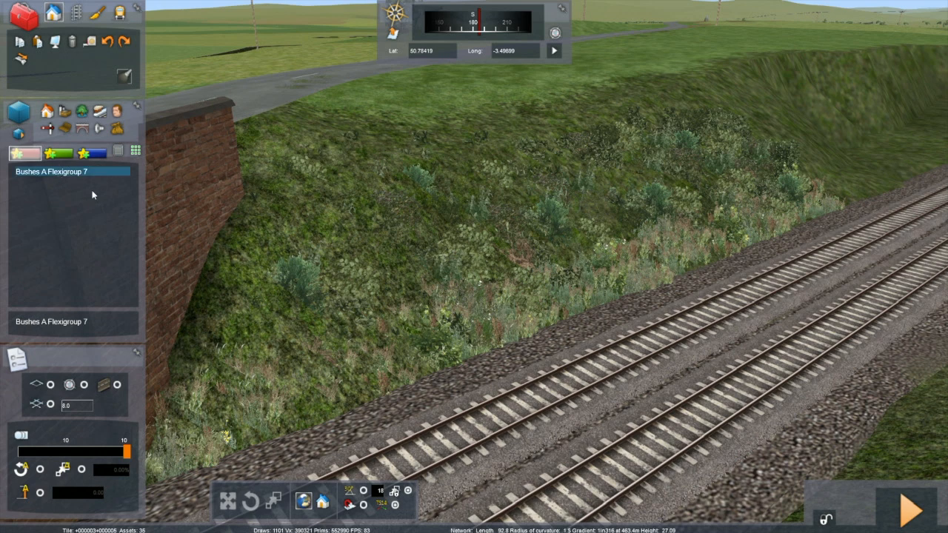
Place a Bushes A Flexigroup 7 on the vegetated bank beside the bridge and shift it into position on the slope.
click(614, 203)
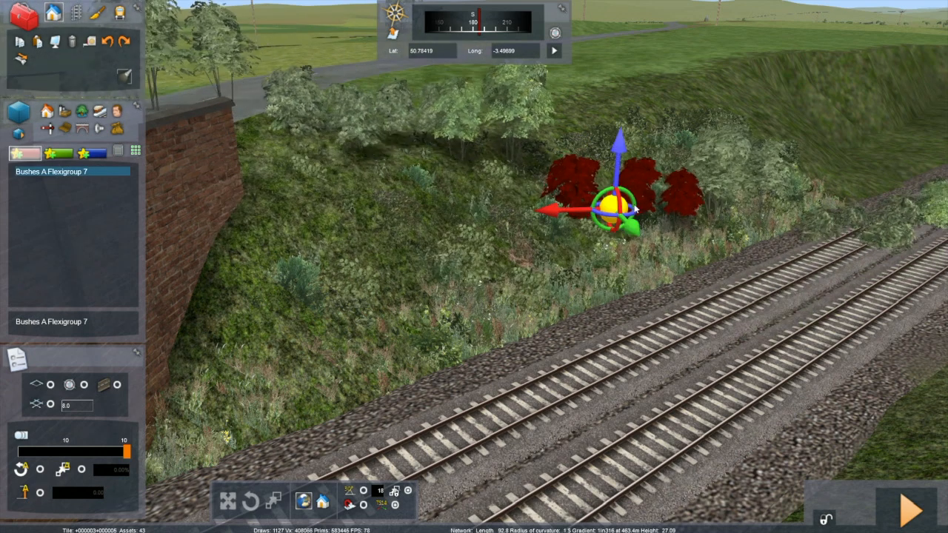
drag(668, 195, 698, 187)
drag(591, 186, 566, 174)
click(644, 177)
Place a second Bushes A Flexigroup 7 halfway up the vegetated bank.
right_drag(625, 262, 504, 300)
key(Up)
key(Up)
key(Right)
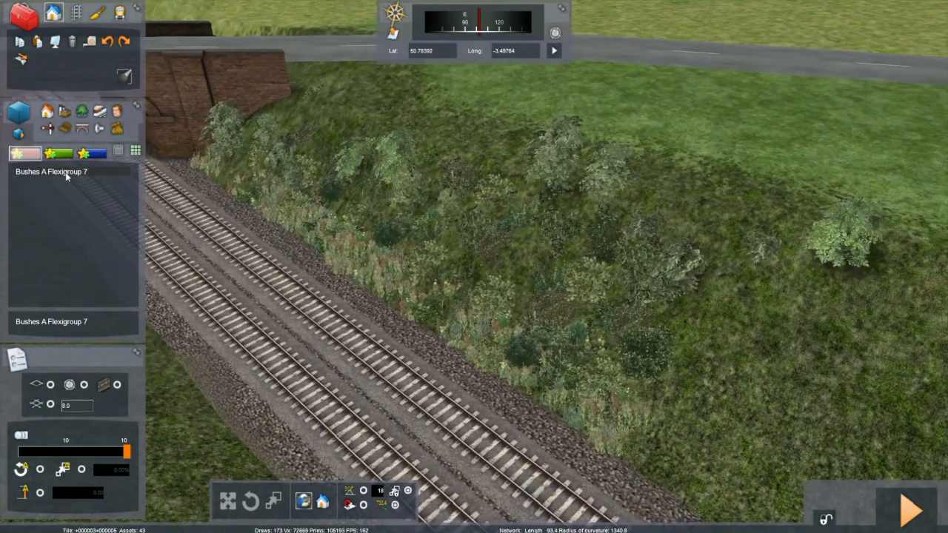
click(61, 172)
click(509, 271)
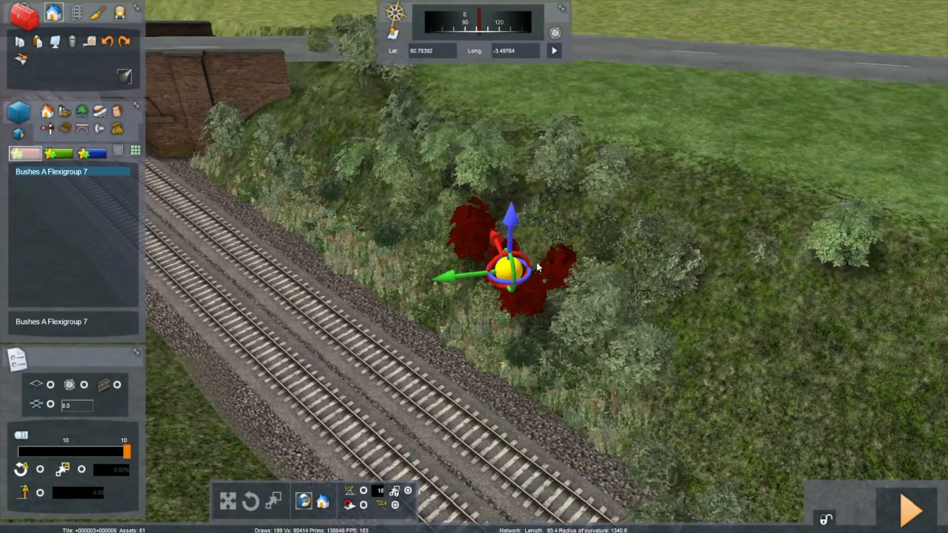
Move the second bush group up the slope away from the tracks and sink it partly into the ground.
click(433, 326)
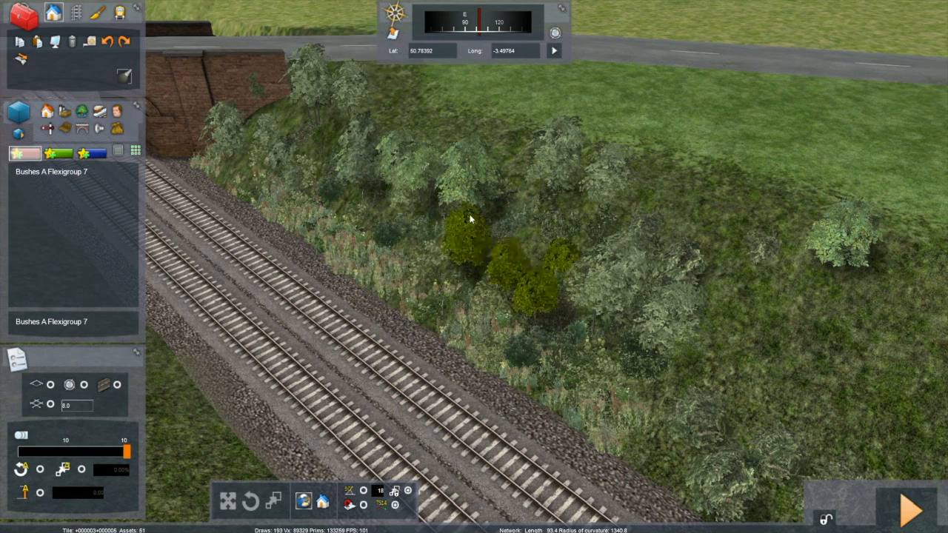
drag(464, 226, 503, 216)
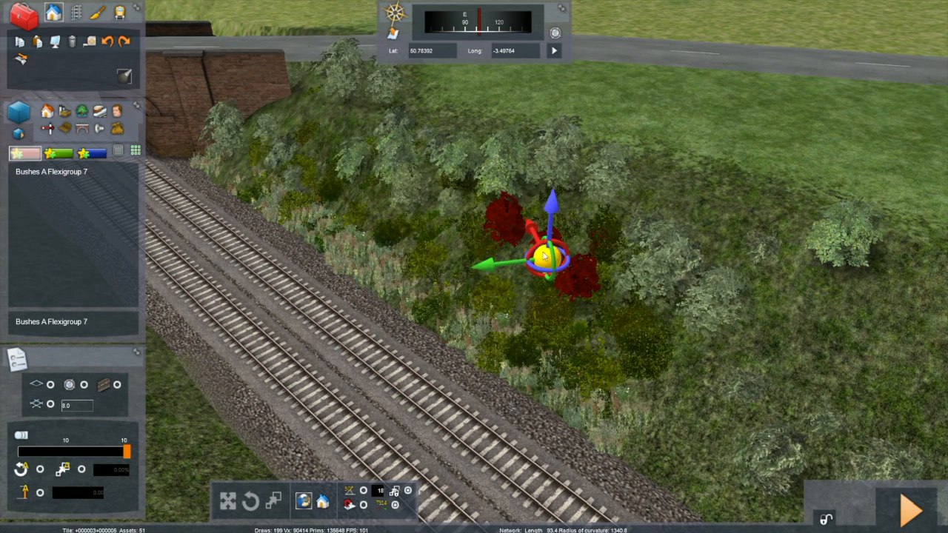
click(555, 207)
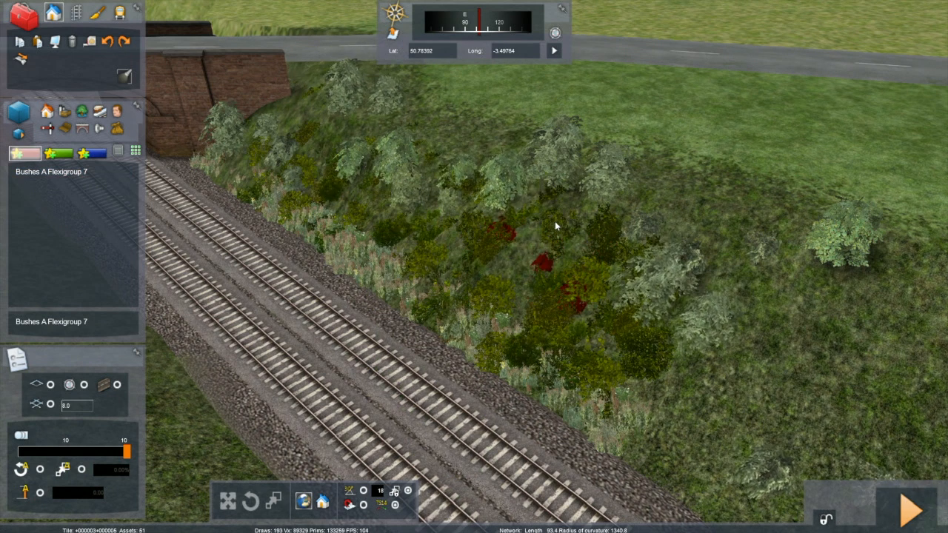
click(556, 225)
click(556, 225)
Adjust the height of the bush group in the middle of the slope and check the planted bank from above the tracks.
right_drag(556, 225, 505, 383)
key(Up)
key(Down)
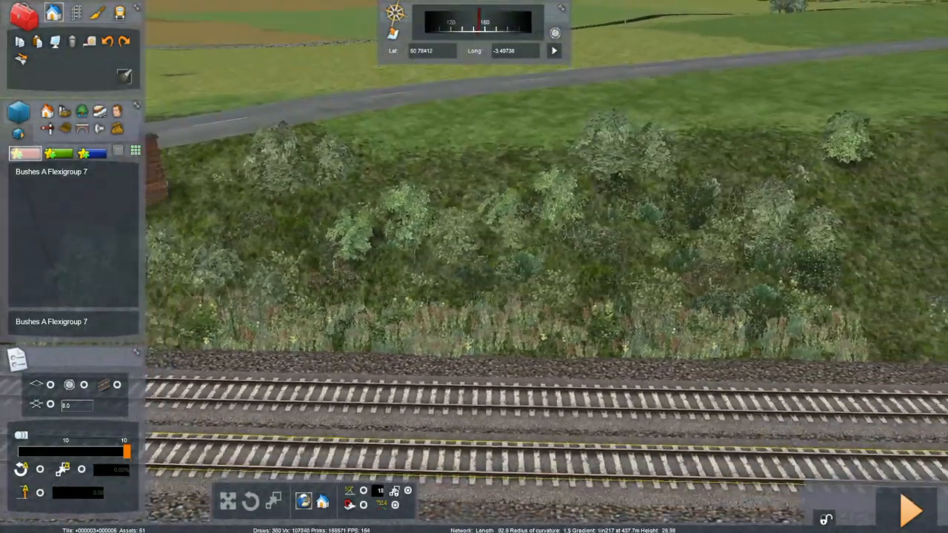
click(496, 215)
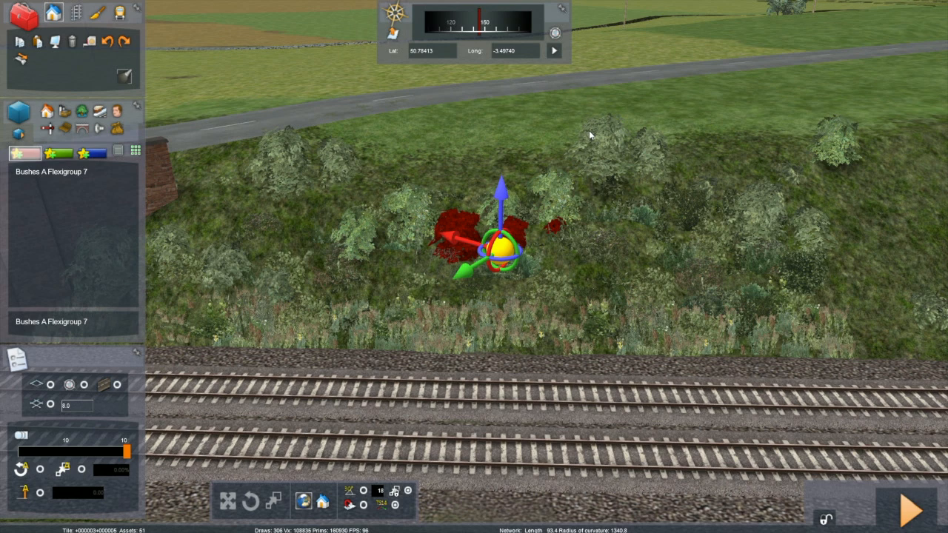
drag(500, 195, 466, 348)
key(Right)
right_drag(514, 405, 412, 429)
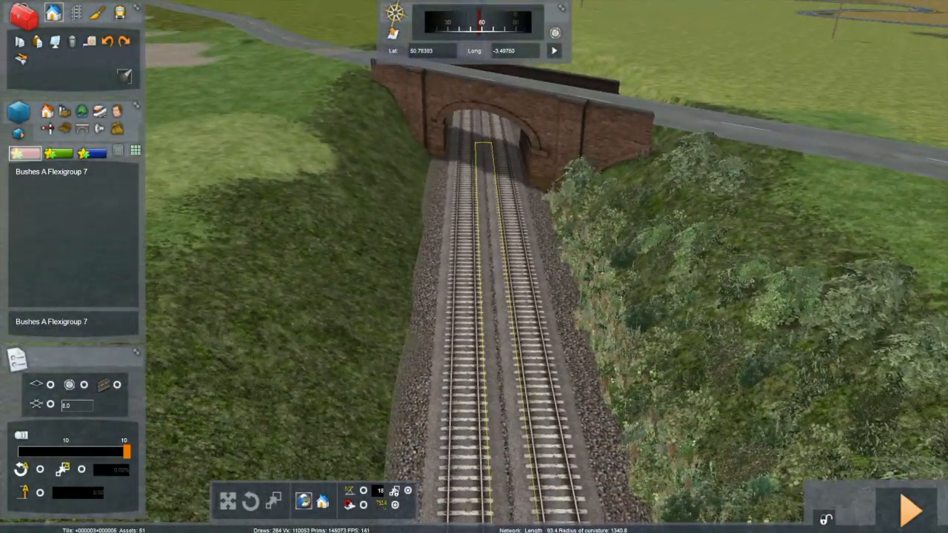